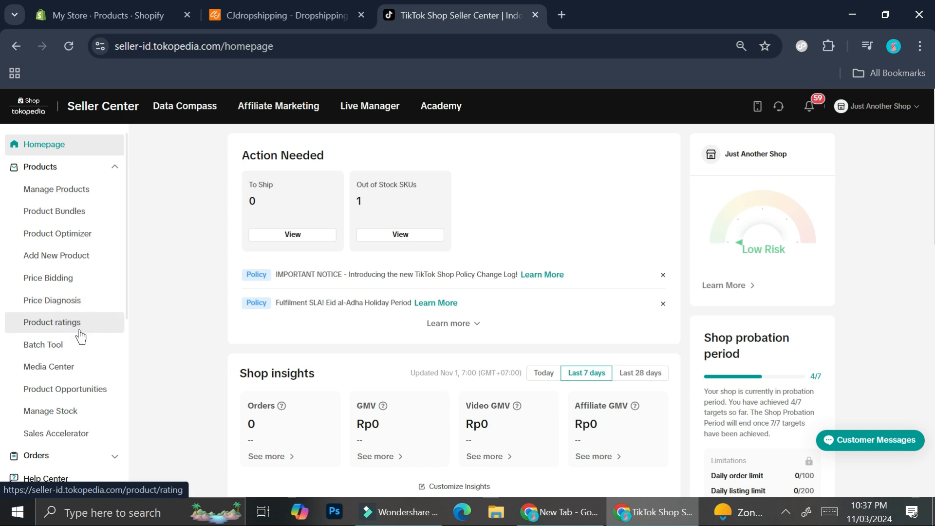
Step: Go to the Manage Products page, look over the product list, and start a bulk listing
{"action": "left_click", "coordinate": [53, 191]}
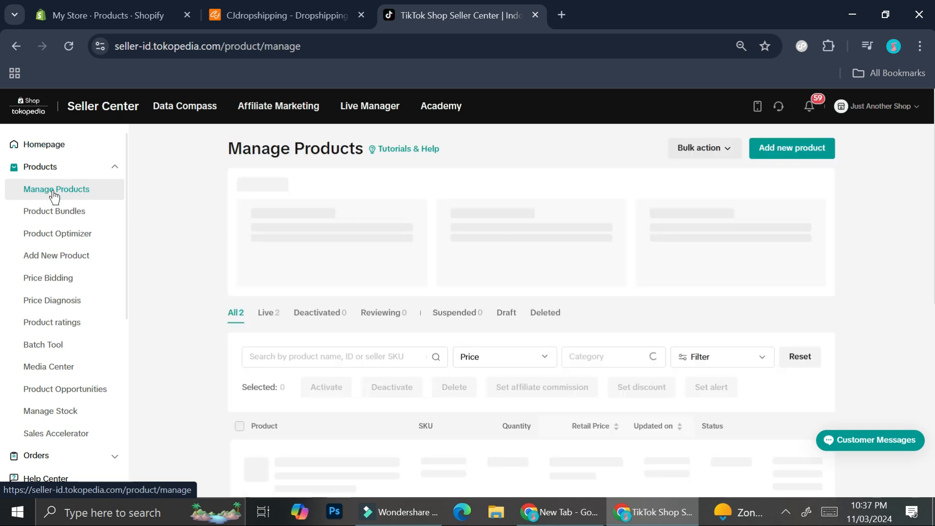
{"action": "scroll", "coordinate": [382, 304], "scroll_direction": "down", "scroll_amount": 1}
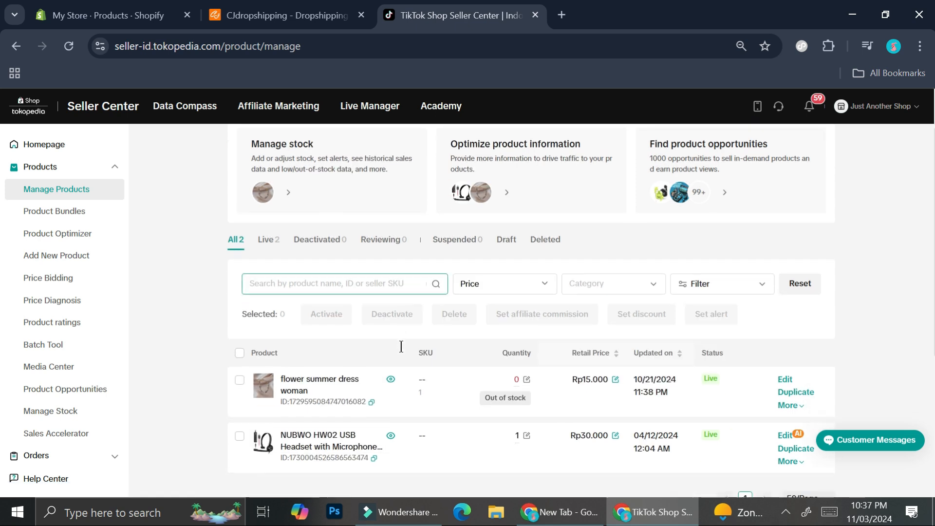
{"action": "scroll", "coordinate": [356, 347], "scroll_direction": "up", "scroll_amount": 1}
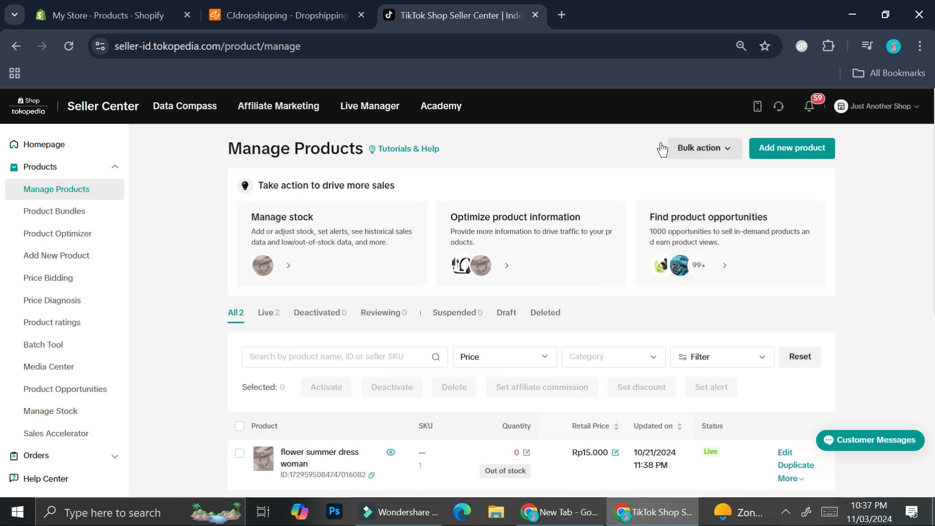
{"action": "left_click", "coordinate": [702, 154]}
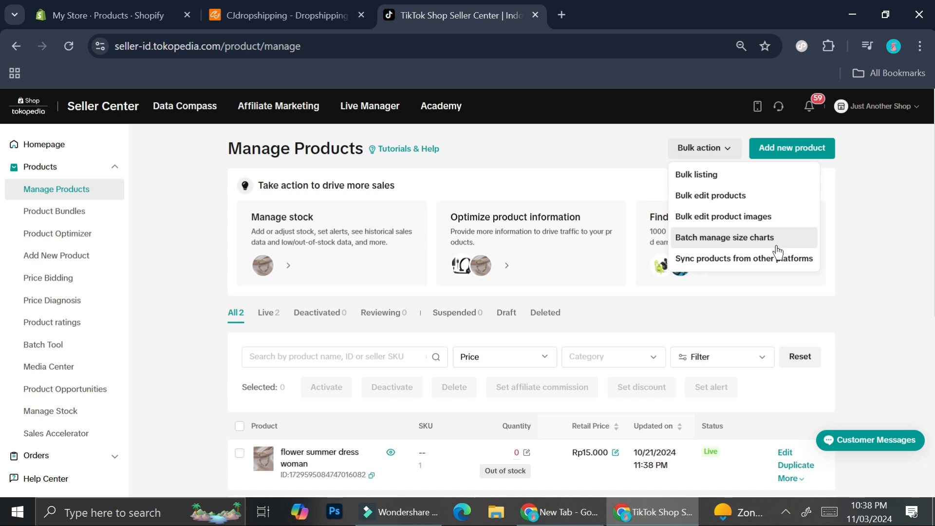
{"action": "left_click", "coordinate": [738, 173]}
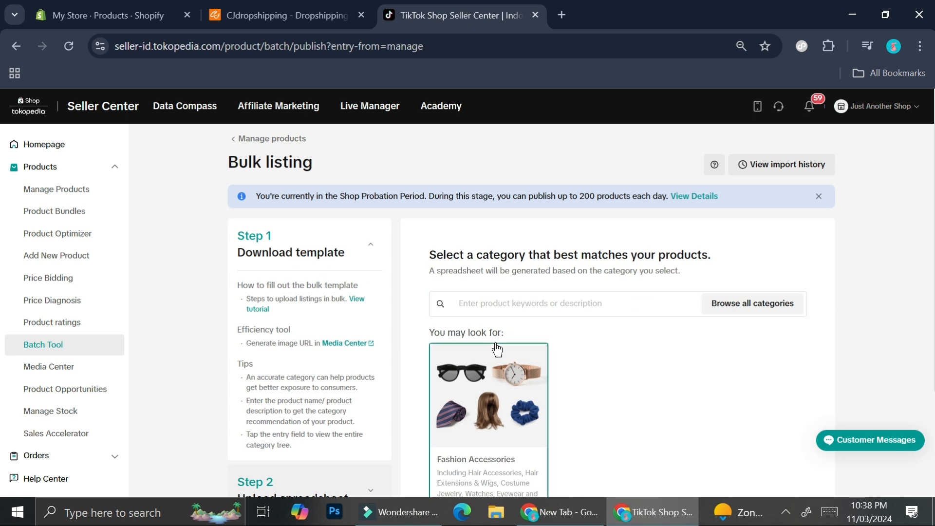
Step: Search the listing categories for "acce" and choose Jewelry Accessories & Derivatives
{"action": "scroll", "coordinate": [496, 349], "scroll_direction": "down", "scroll_amount": 1}
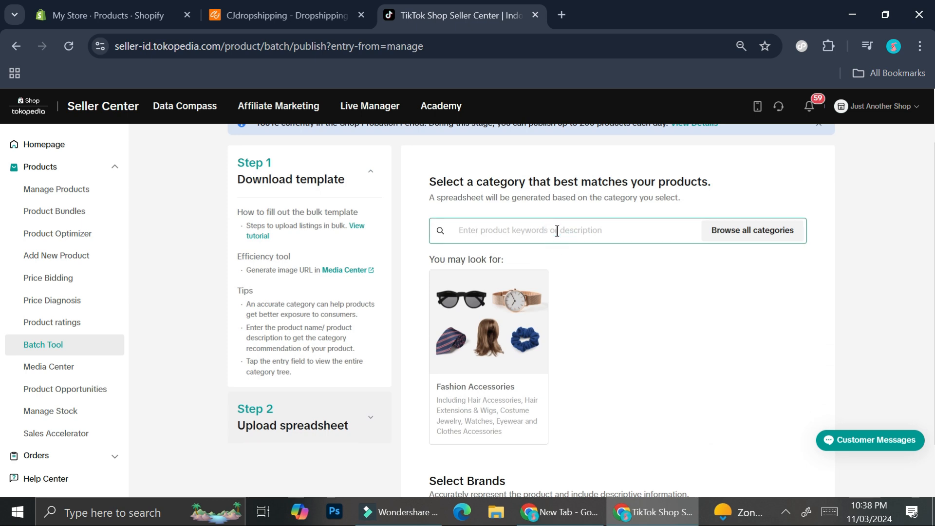
{"action": "type", "text": "acce"}
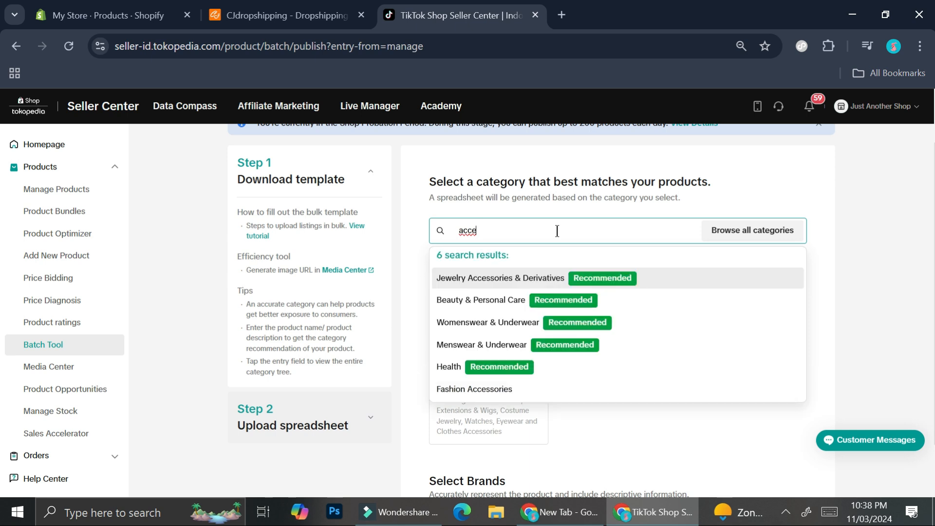
{"action": "mouse_move", "coordinate": [520, 283]}
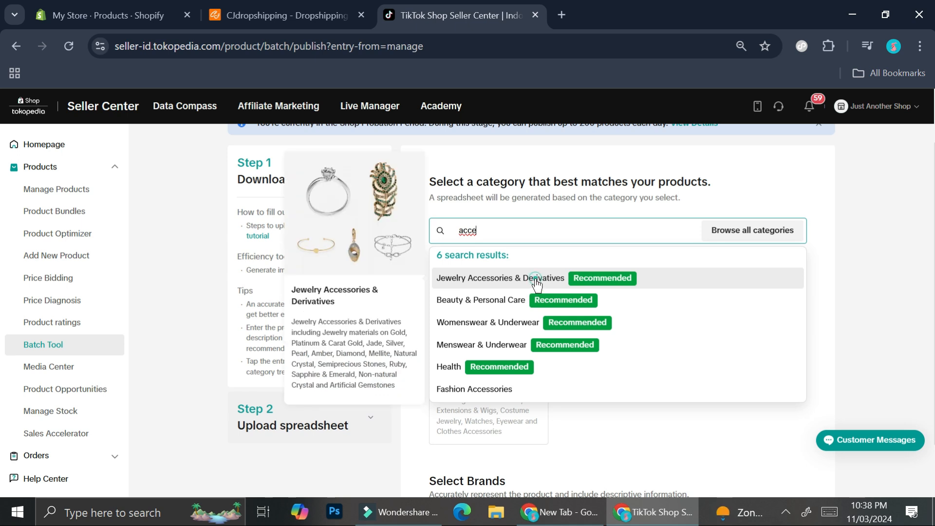
{"action": "left_click", "coordinate": [536, 281]}
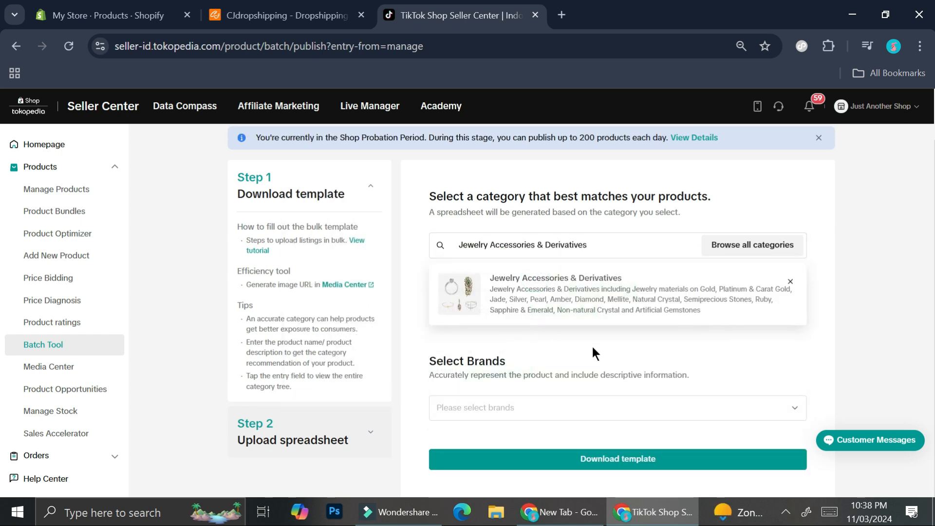
Step: Set the brand to No brand and download the bulk listing template
{"action": "left_click", "coordinate": [509, 408]}
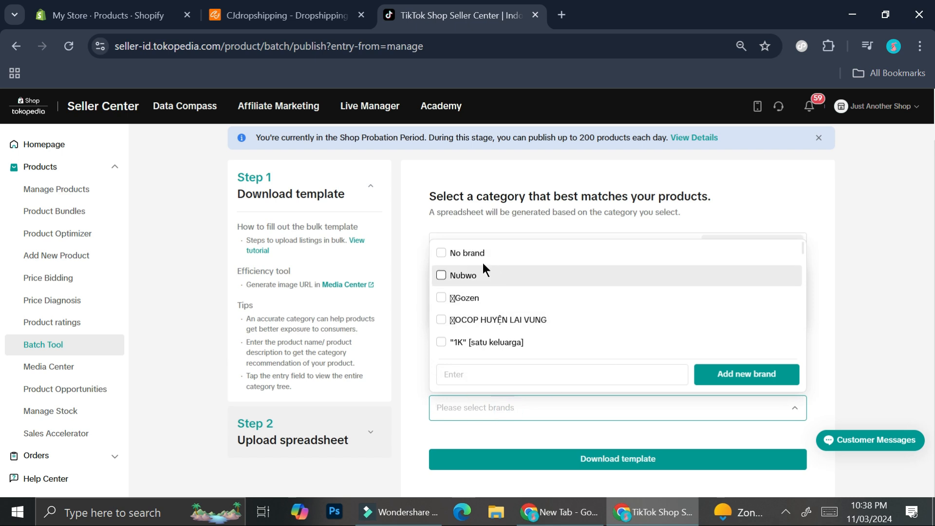
{"action": "left_click", "coordinate": [484, 257]}
{"action": "left_click", "coordinate": [646, 458]}
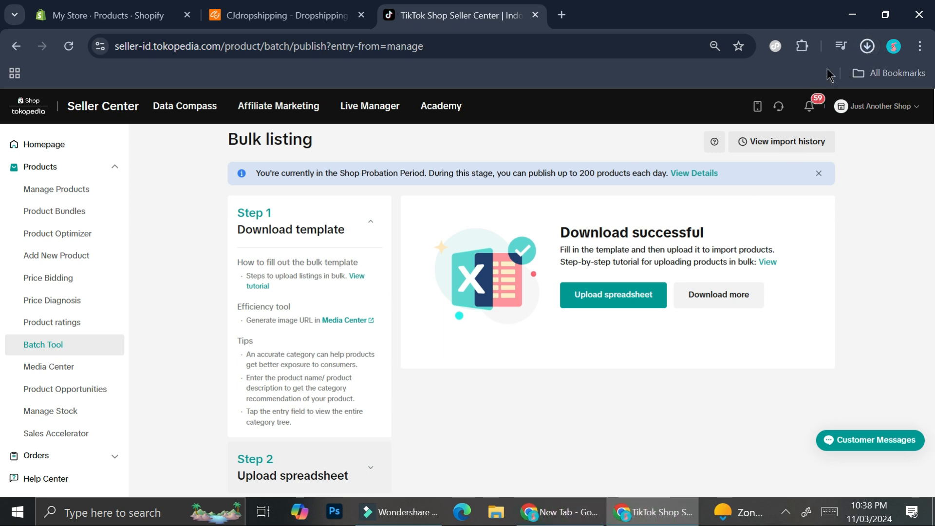
Step: Open the downloaded template in Excel and review its Template, Instruction, Image and Example sheets
{"action": "left_click", "coordinate": [867, 45]}
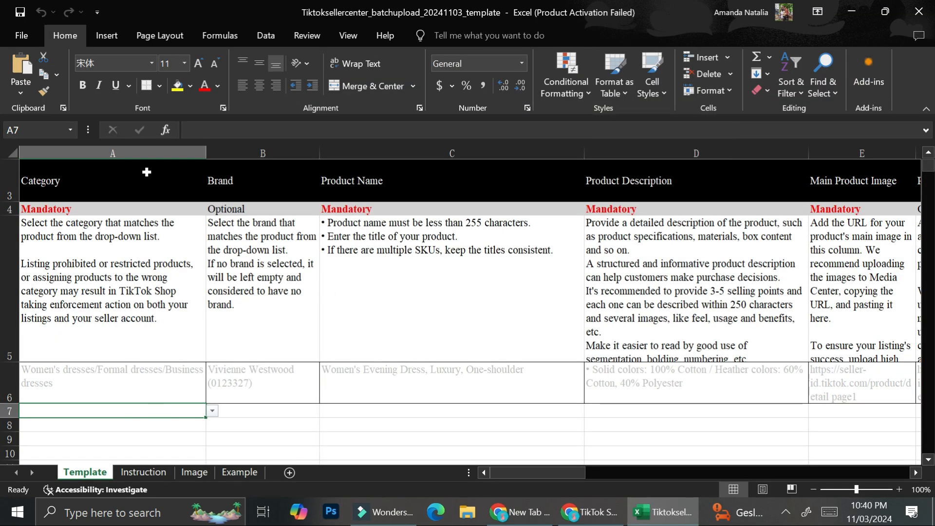
{"action": "left_click_drag", "start_coordinate": [570, 473], "coordinate": [648, 455]}
{"action": "left_click", "coordinate": [143, 472]}
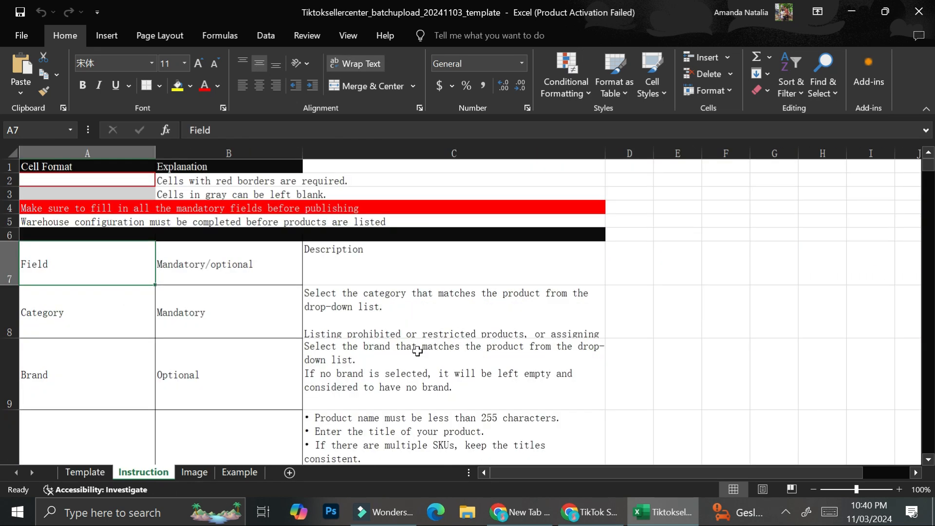
{"action": "left_click", "coordinate": [194, 472]}
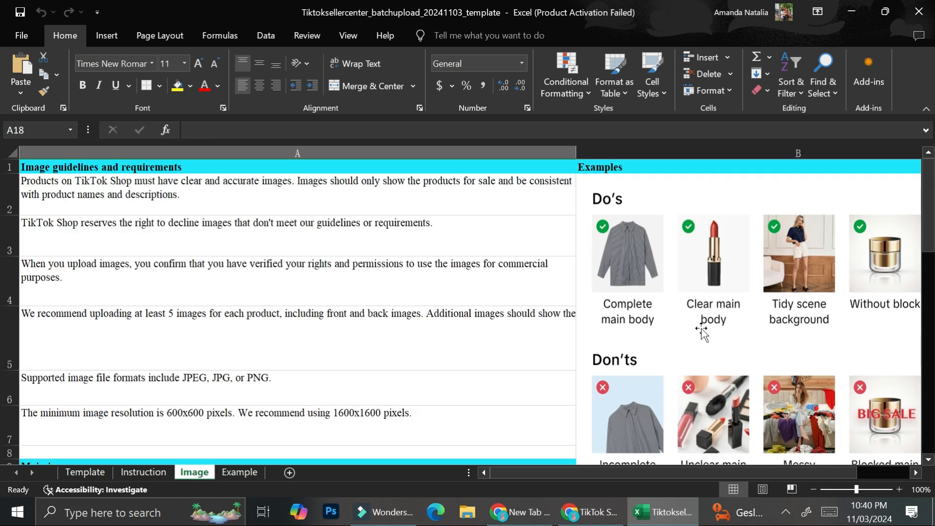
{"action": "left_click_drag", "start_coordinate": [533, 472], "coordinate": [259, 487]}
{"action": "left_click", "coordinate": [240, 472]}
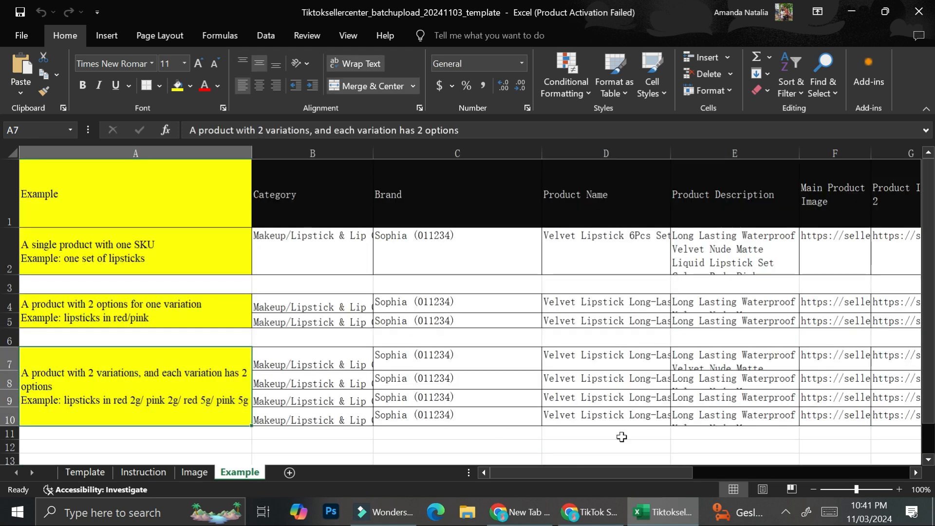
{"action": "left_click_drag", "start_coordinate": [555, 473], "coordinate": [138, 415]}
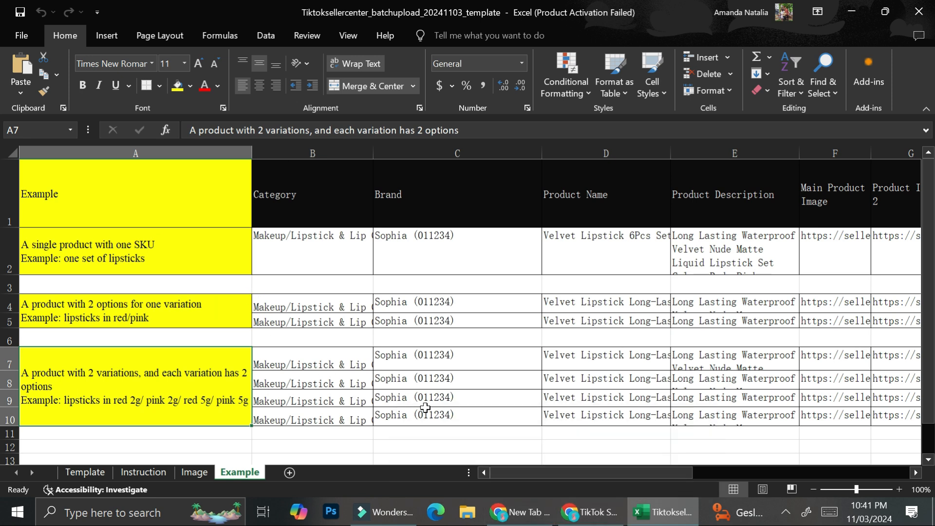
Step: Switch back to Seller Center in the browser and view the Upload spreadsheet stage of the bulk listing
{"action": "mouse_move", "coordinate": [603, 515]}
{"action": "left_click", "coordinate": [621, 465]}
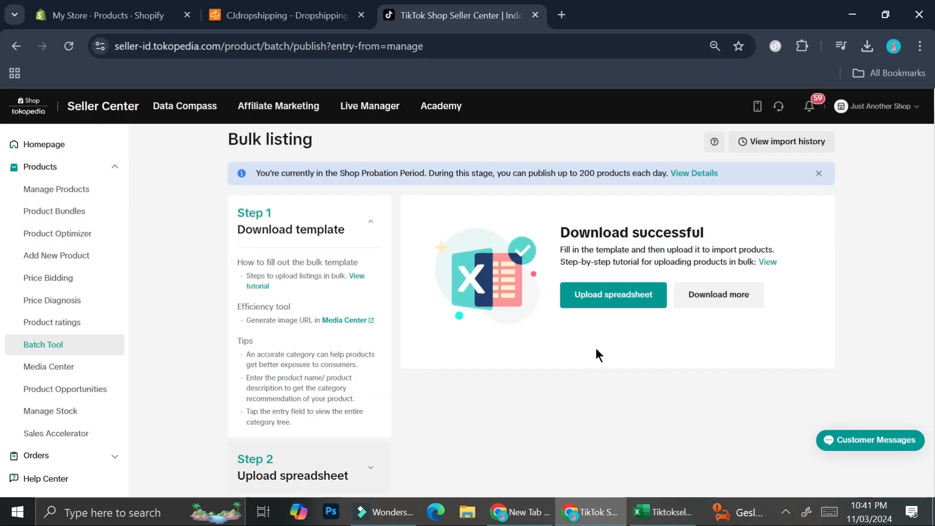
{"action": "left_click", "coordinate": [295, 465]}
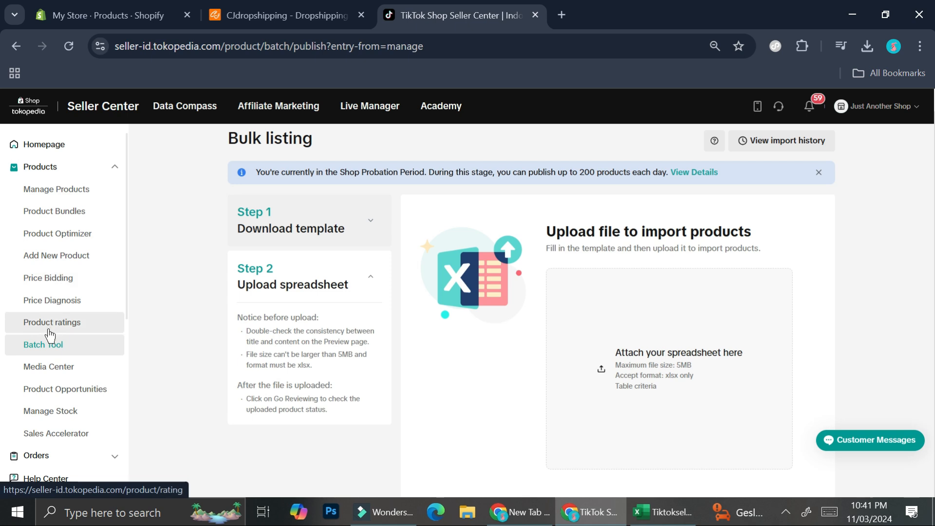
Step: From Manage Products, open the option to sync products from other platforms and filter the app store by Shopify
{"action": "left_click", "coordinate": [71, 194]}
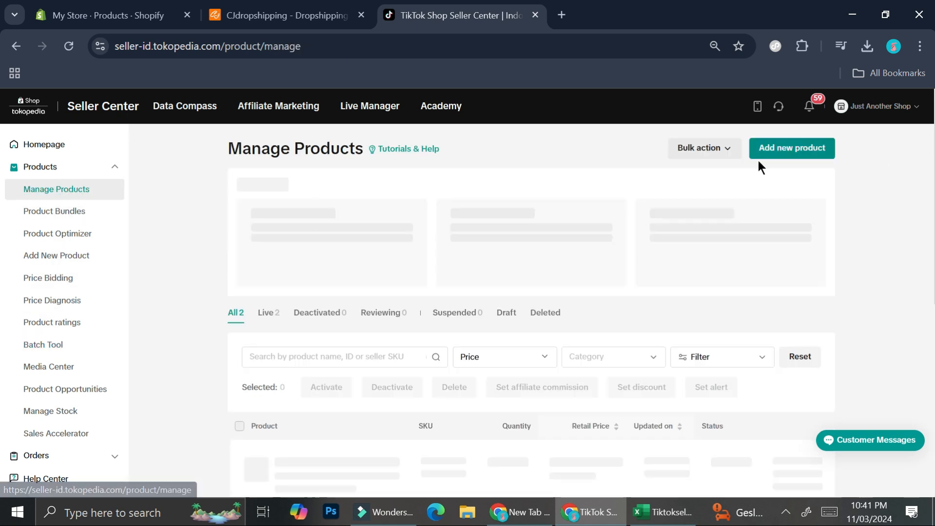
{"action": "left_click", "coordinate": [721, 152]}
{"action": "left_click", "coordinate": [700, 260]}
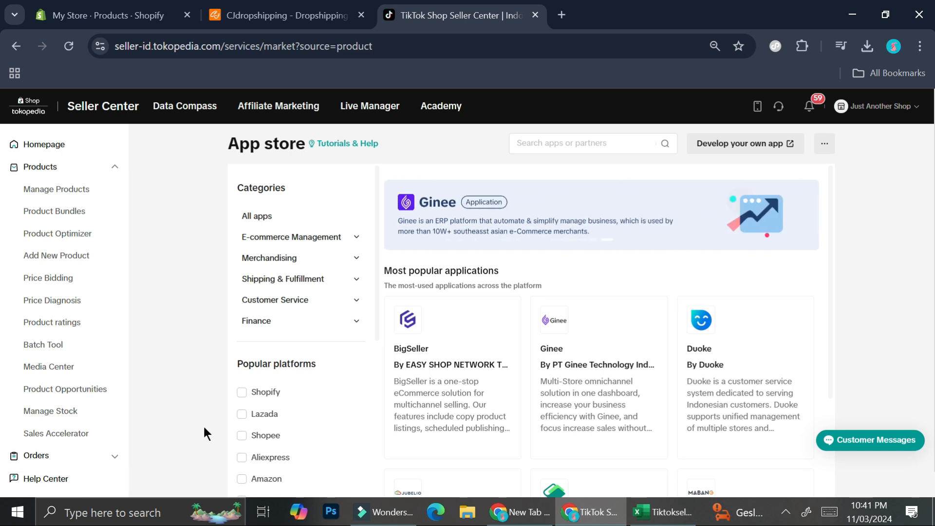
{"action": "left_click", "coordinate": [243, 394]}
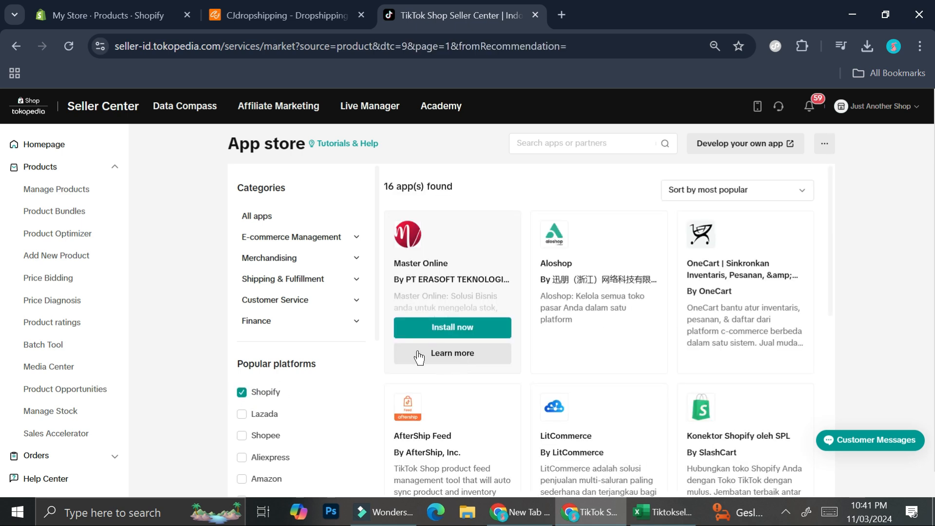
Step: Check the product list in the Shopify admin and return to the Shopify-filtered apps in Seller Center
{"action": "left_click", "coordinate": [49, 12]}
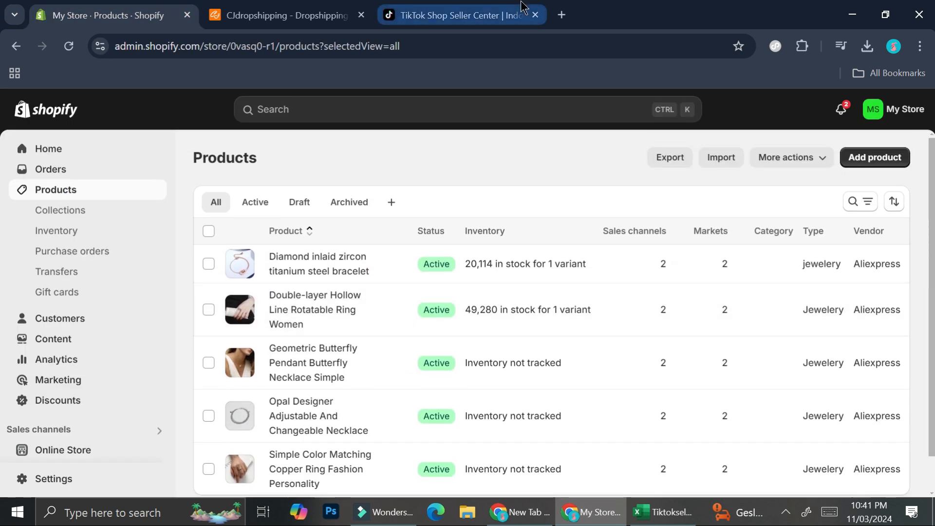
{"action": "left_click", "coordinate": [453, 15]}
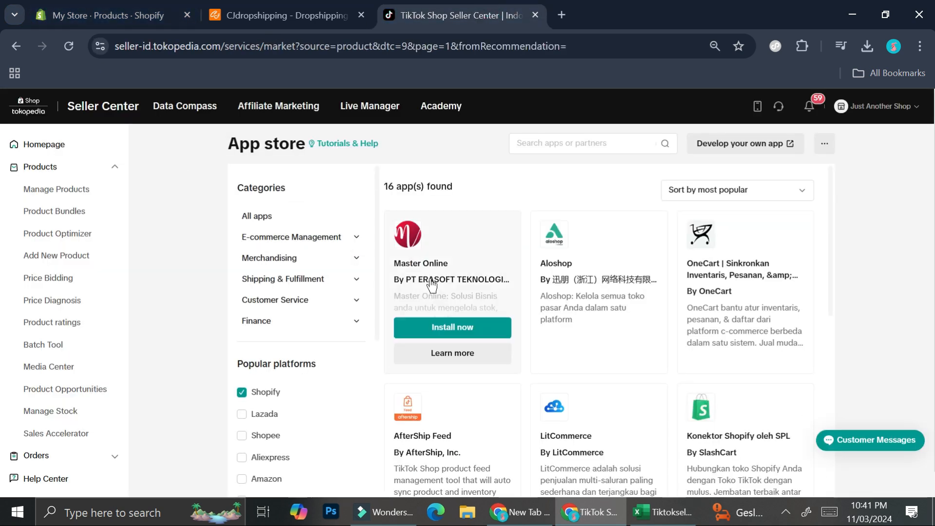
{"action": "mouse_move", "coordinate": [485, 226]}
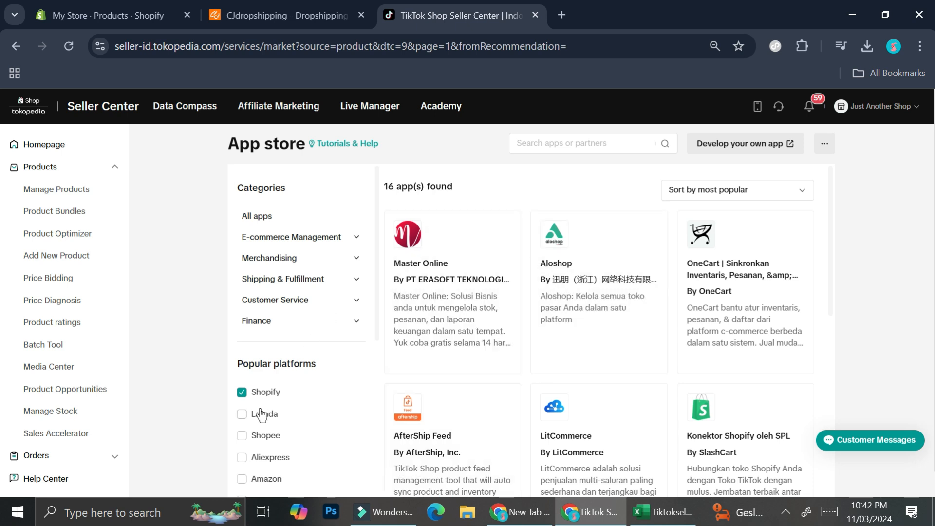
{"action": "mouse_move", "coordinate": [518, 273]}
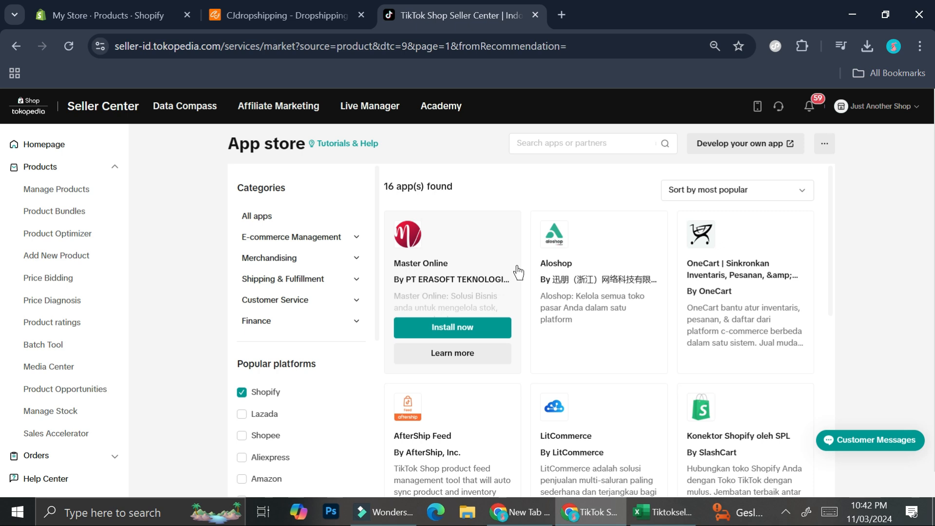
Step: Start installing the Konektor Shopify oleh SPL app and review its authorized shop, access duration and terms
{"action": "scroll", "coordinate": [518, 273], "scroll_direction": "down", "scroll_amount": 1}
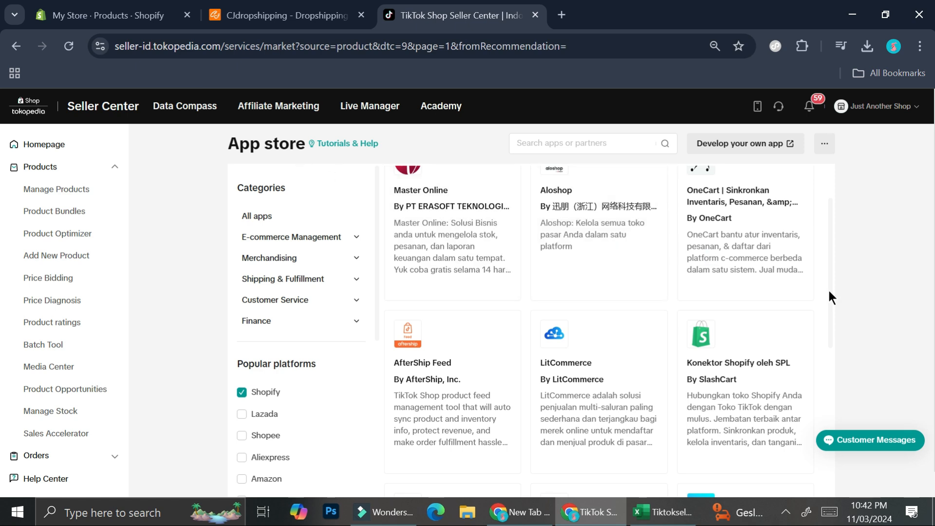
{"action": "scroll", "coordinate": [680, 361], "scroll_direction": "down", "scroll_amount": 1}
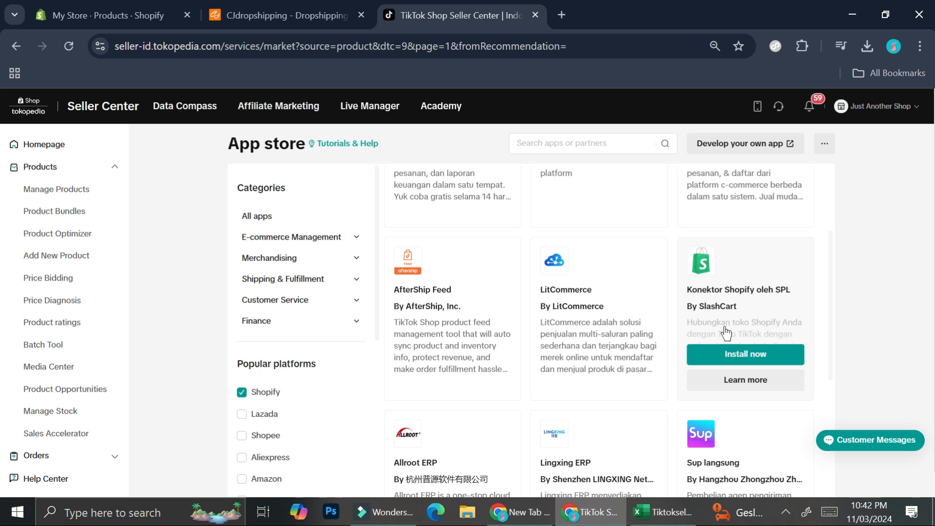
{"action": "left_click", "coordinate": [726, 352]}
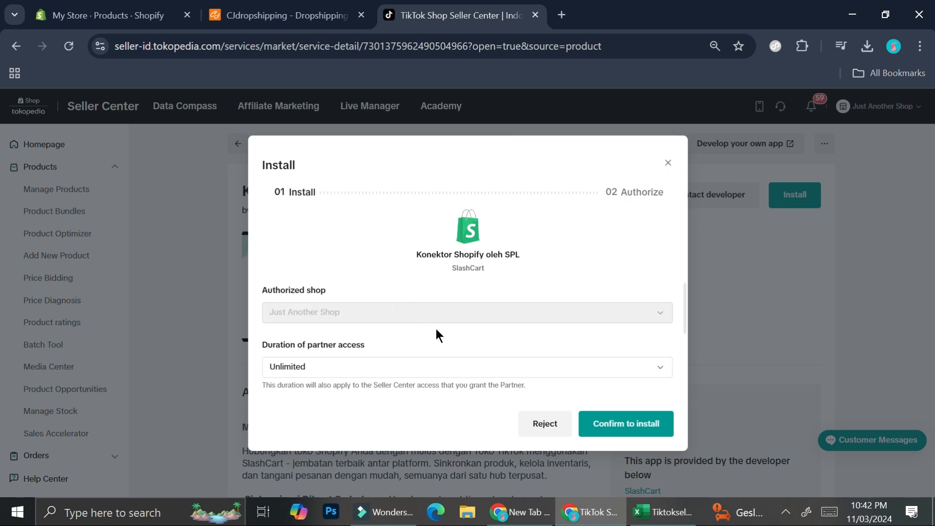
{"action": "scroll", "coordinate": [441, 331], "scroll_direction": "down", "scroll_amount": 3}
{"action": "scroll", "coordinate": [370, 346], "scroll_direction": "up", "scroll_amount": 2}
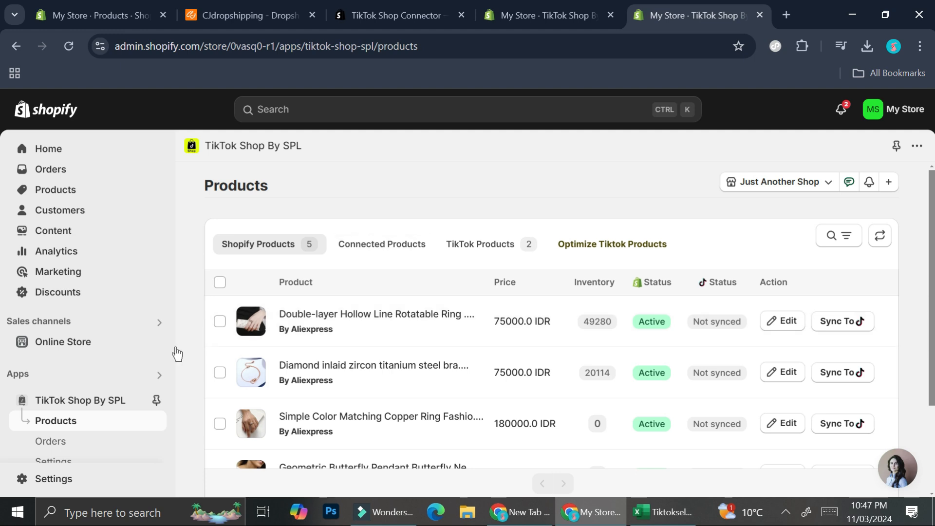
Step: Open the TikTok Shop By SPL dashboard in Shopify and review its order figures and product stats
{"action": "left_click", "coordinate": [90, 400]}
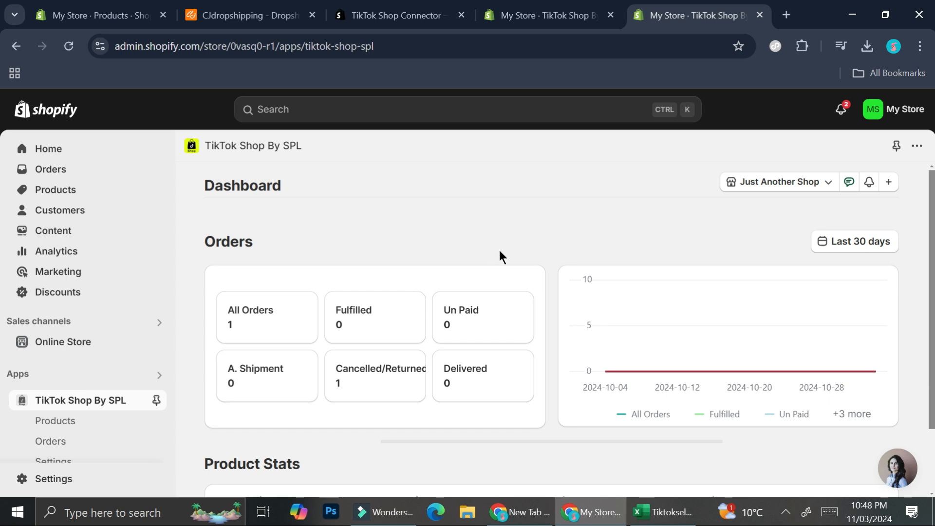
{"action": "scroll", "coordinate": [499, 250], "scroll_direction": "down", "scroll_amount": 2}
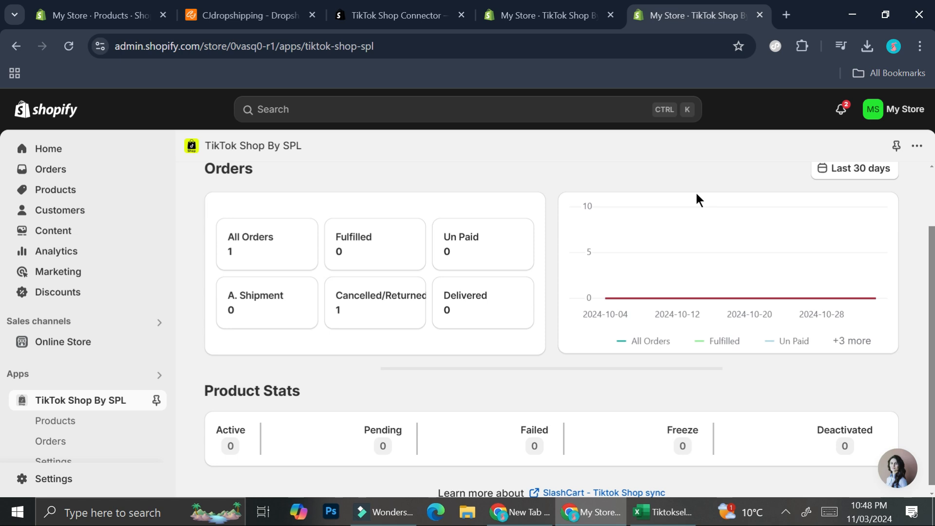
{"action": "scroll", "coordinate": [375, 294], "scroll_direction": "down", "scroll_amount": 1}
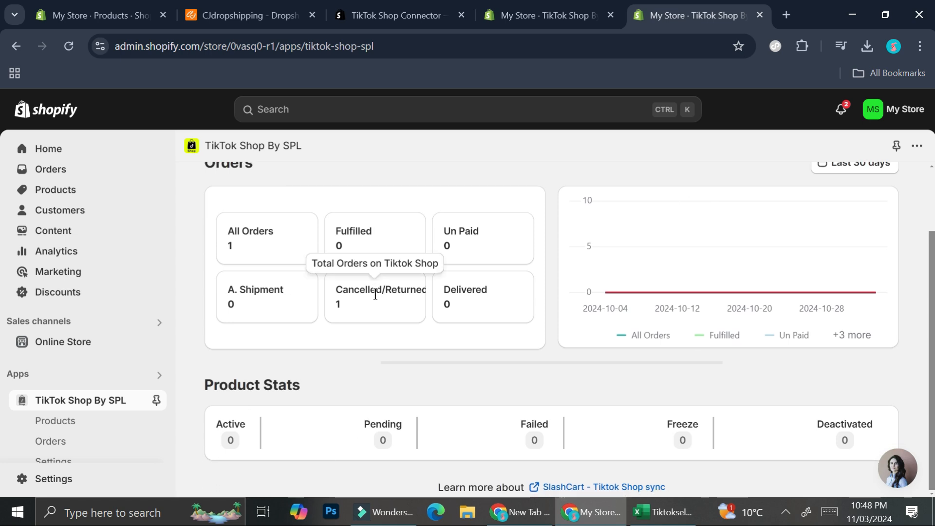
Step: Open the TikTok Shop By SPL product list, select all Shopify products and start syncing them to TikTok
{"action": "left_click", "coordinate": [115, 422]}
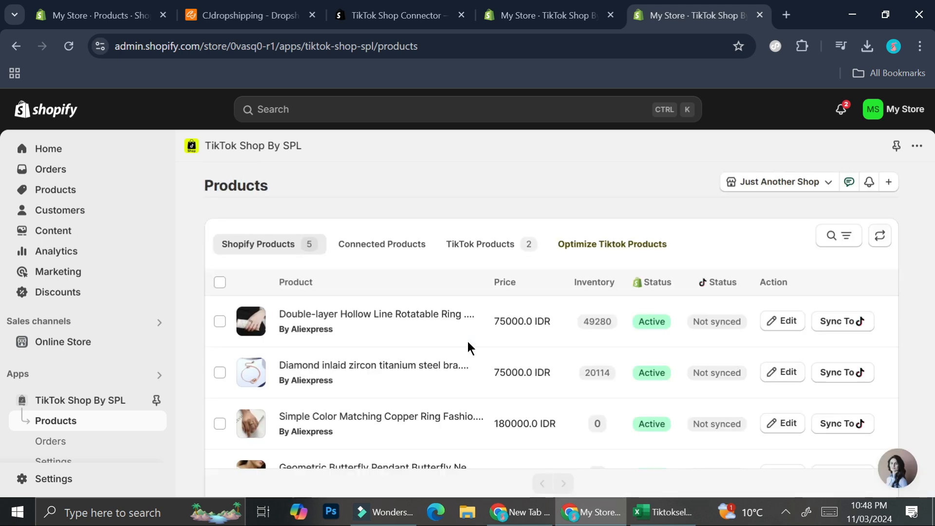
{"action": "left_click", "coordinate": [220, 282]}
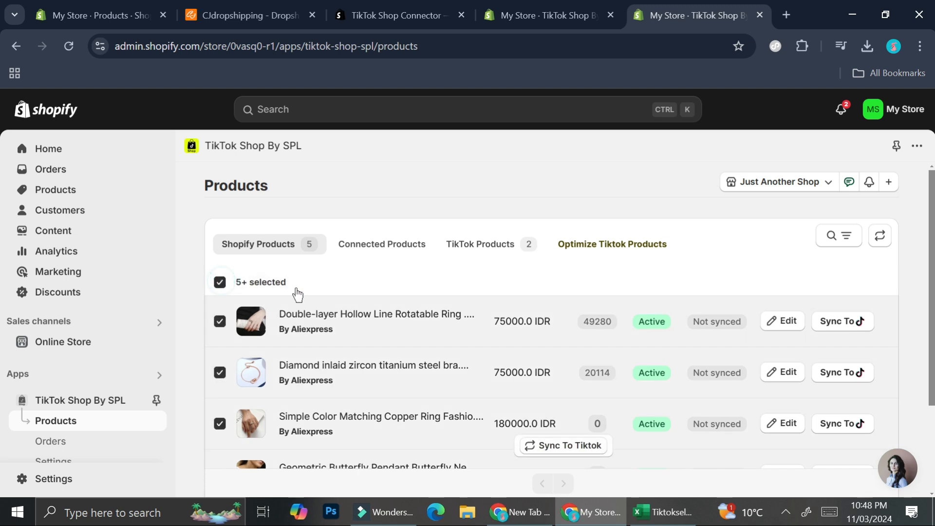
{"action": "scroll", "coordinate": [627, 305], "scroll_direction": "down", "scroll_amount": 3}
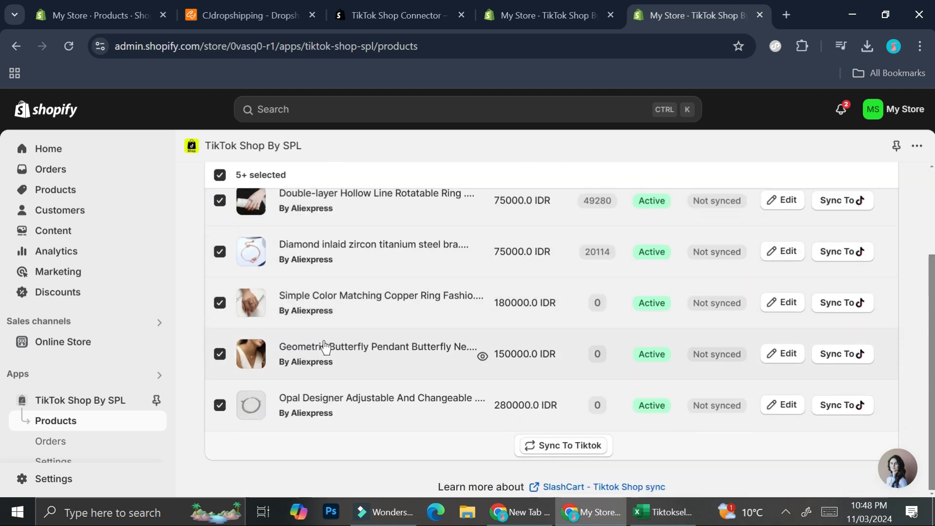
{"action": "left_click", "coordinate": [548, 445]}
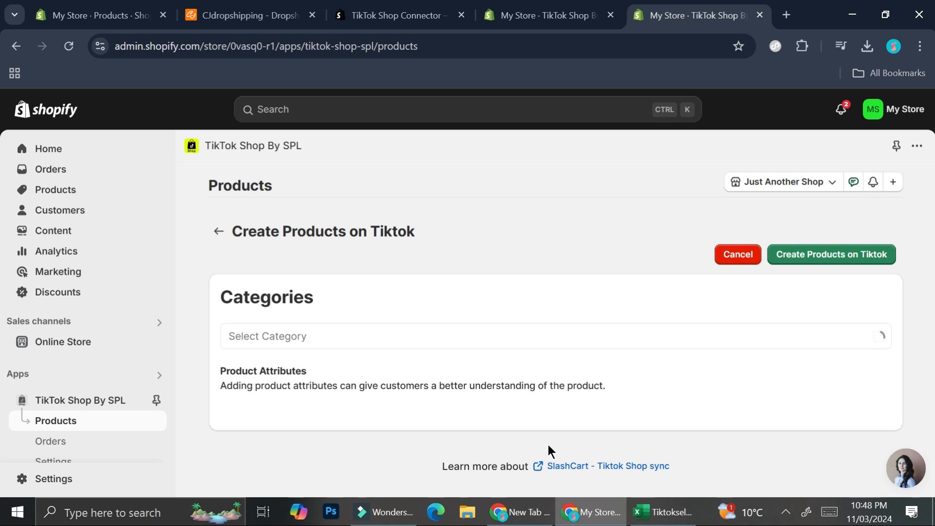
Step: Choose a subcategory under Aksesoris Fashion > Perhiasan & Aksesori for the selected products and create them on TikTok
{"action": "left_click", "coordinate": [293, 336]}
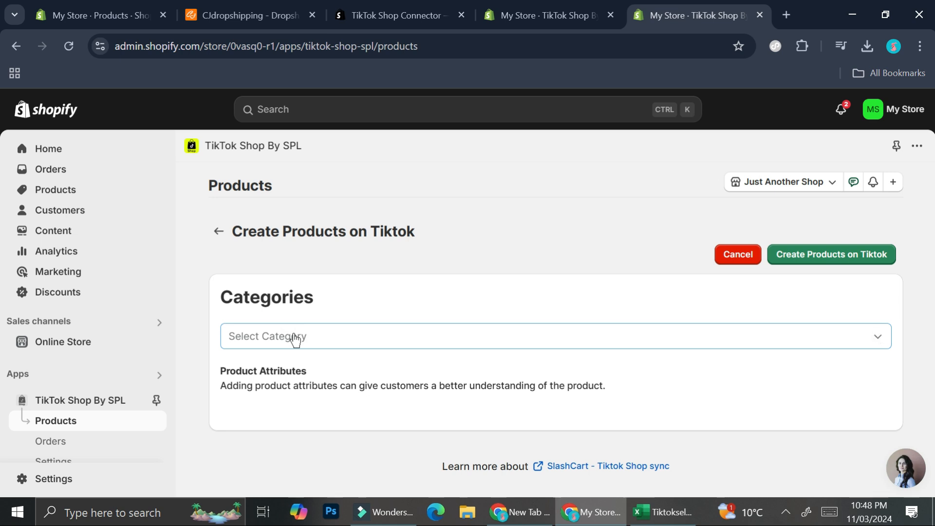
{"action": "left_click", "coordinate": [294, 336]}
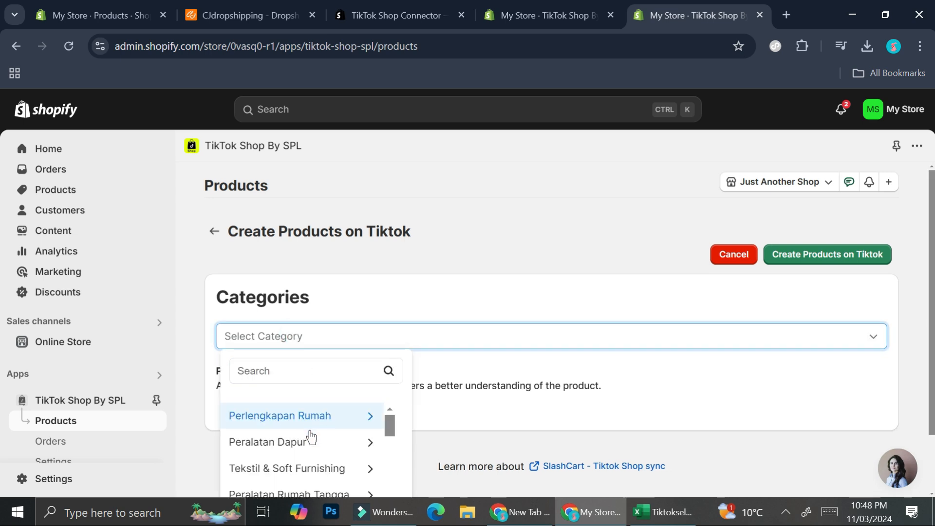
{"action": "scroll", "coordinate": [314, 440], "scroll_direction": "down", "scroll_amount": 3}
{"action": "scroll", "coordinate": [316, 448], "scroll_direction": "down", "scroll_amount": 5}
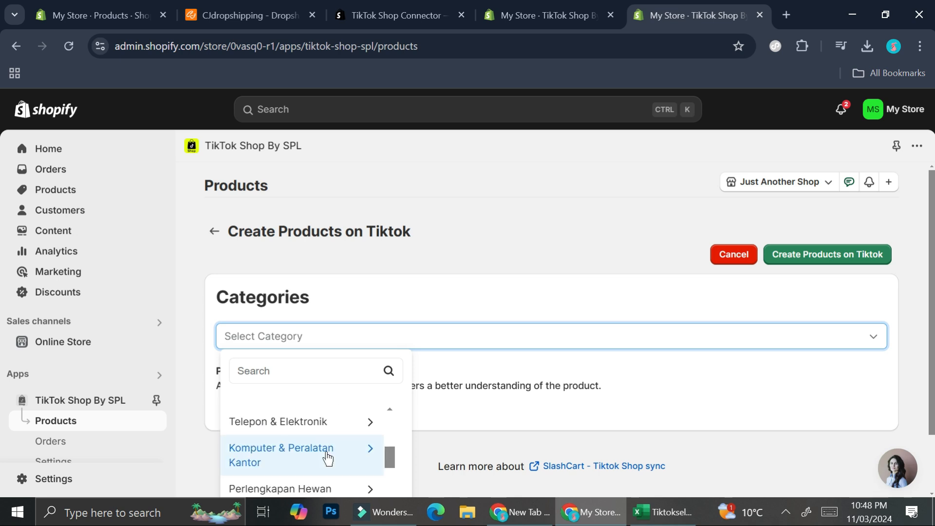
{"action": "scroll", "coordinate": [327, 458], "scroll_direction": "down", "scroll_amount": 2}
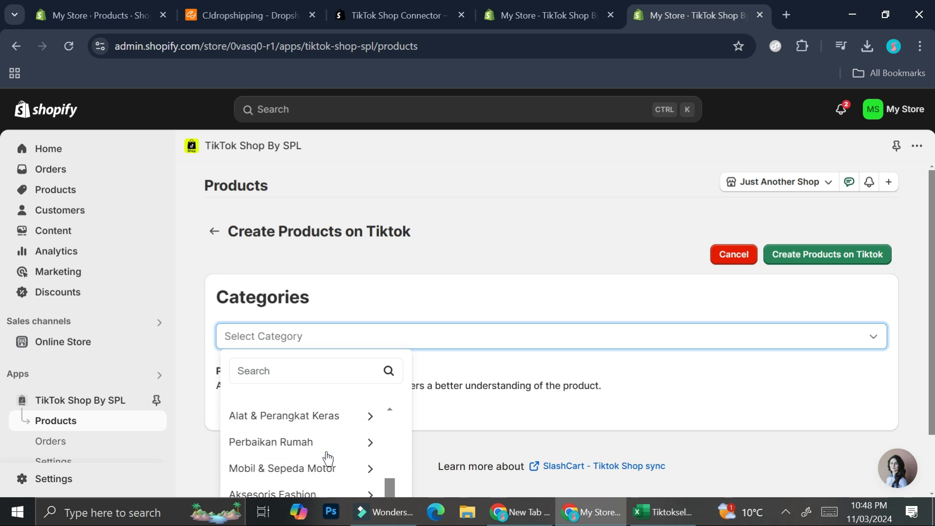
{"action": "left_click", "coordinate": [322, 491]}
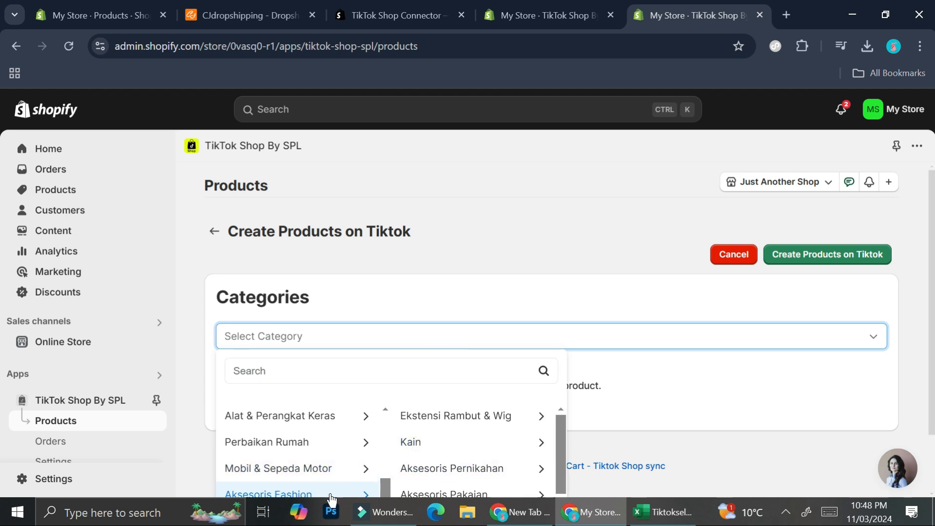
{"action": "scroll", "coordinate": [458, 455], "scroll_direction": "down", "scroll_amount": 1}
{"action": "scroll", "coordinate": [457, 453], "scroll_direction": "down", "scroll_amount": 3}
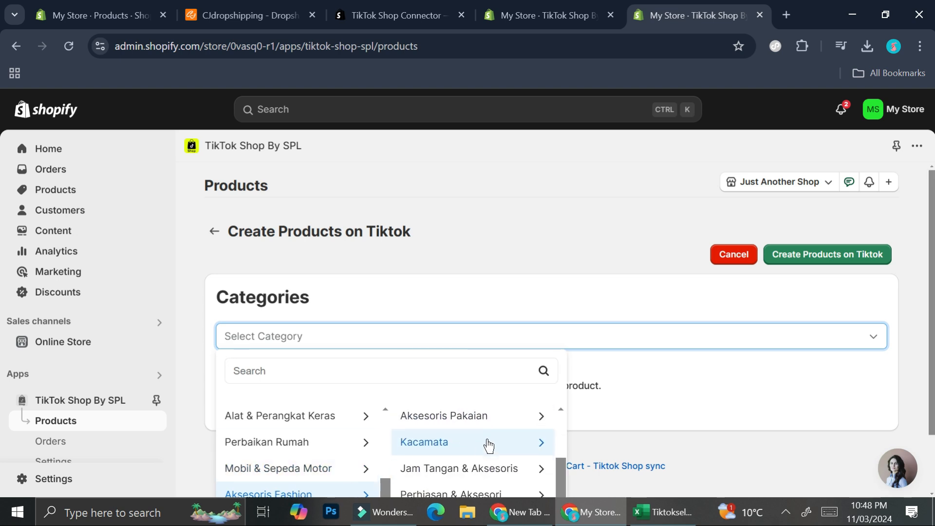
{"action": "left_click", "coordinate": [461, 494]}
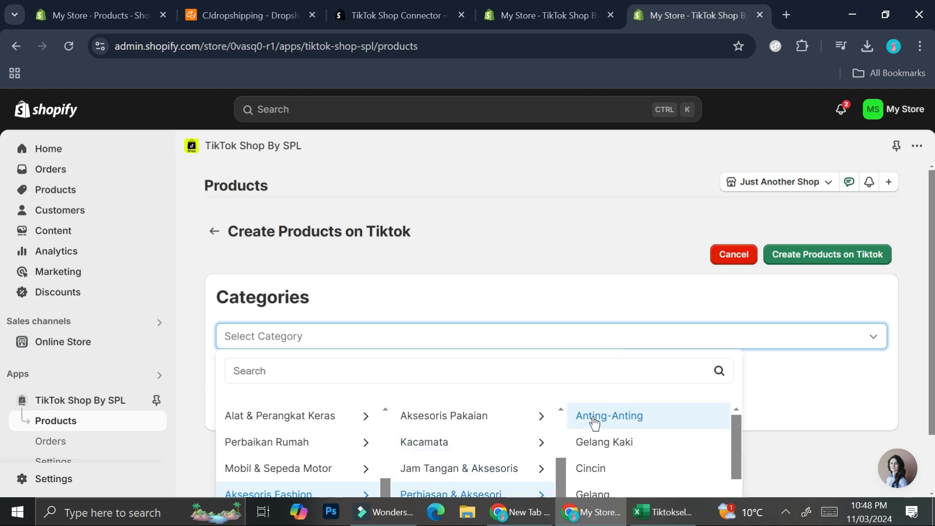
{"action": "scroll", "coordinate": [628, 438], "scroll_direction": "down", "scroll_amount": 3}
{"action": "left_click", "coordinate": [633, 443]}
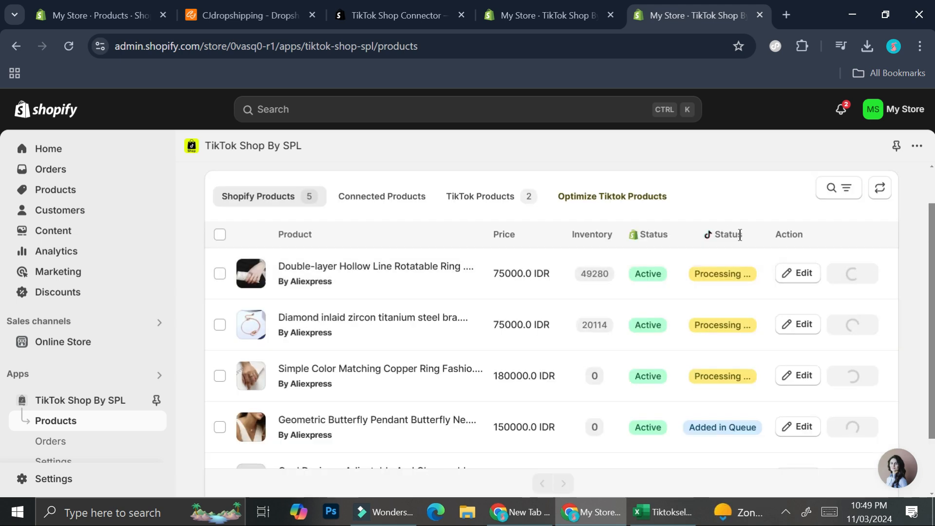
Step: Check the products' TikTok sync statuses, then open the Double-layer Hollow Line Rotatable Ring for fixing and review its errors and product form
{"action": "scroll", "coordinate": [724, 379], "scroll_direction": "down", "scroll_amount": 1}
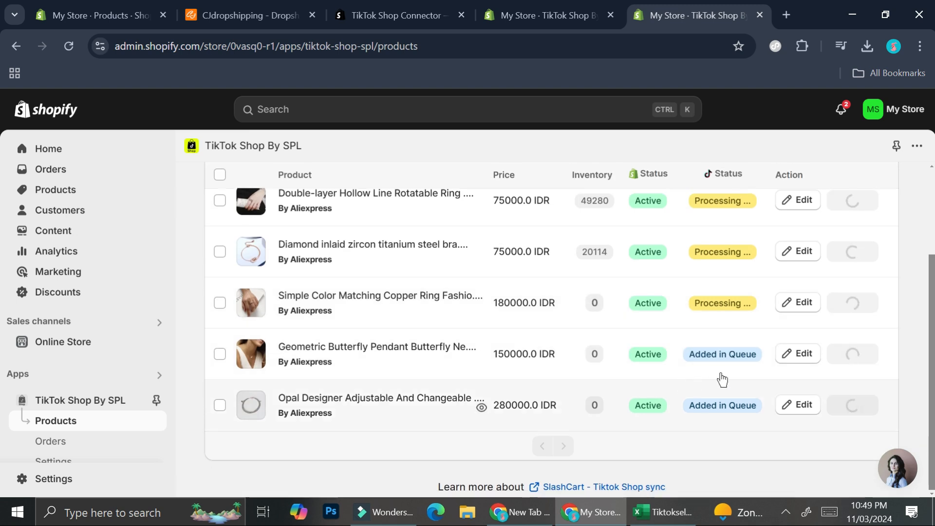
{"action": "scroll", "coordinate": [726, 327], "scroll_direction": "up", "scroll_amount": 1}
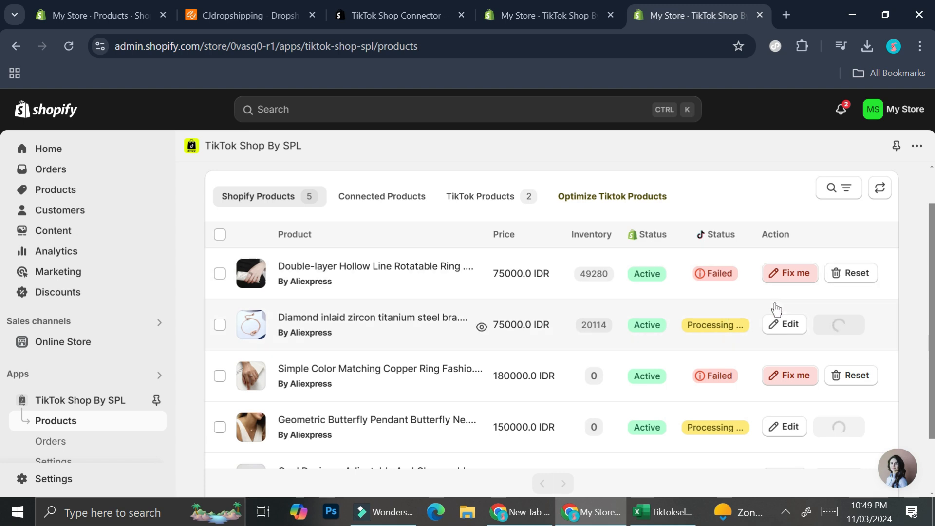
{"action": "scroll", "coordinate": [774, 307], "scroll_direction": "down", "scroll_amount": 1}
{"action": "scroll", "coordinate": [793, 225], "scroll_direction": "up", "scroll_amount": 1}
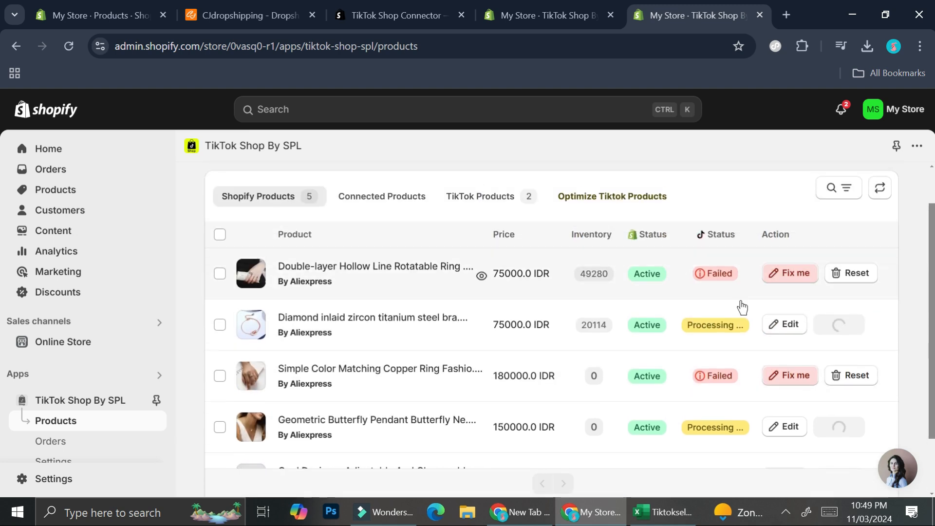
{"action": "left_click", "coordinate": [785, 272]}
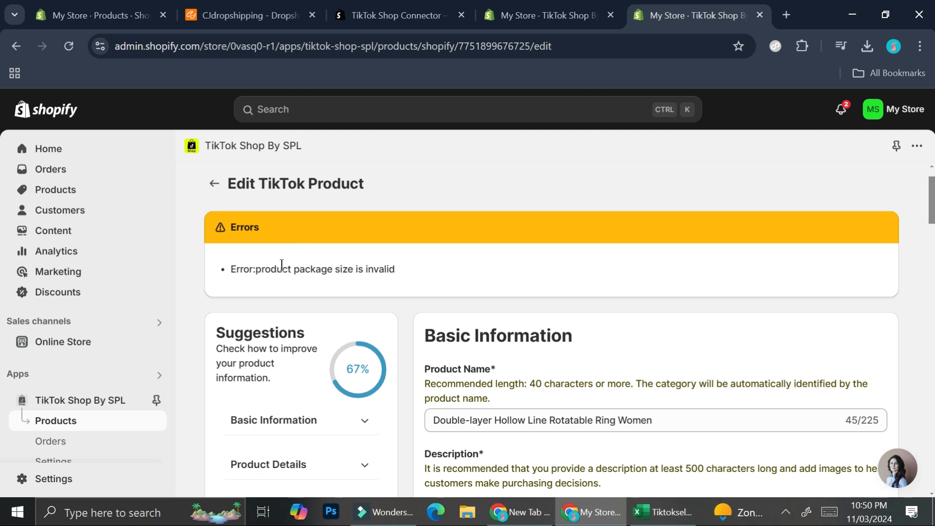
{"action": "scroll", "coordinate": [616, 307], "scroll_direction": "down", "scroll_amount": 3}
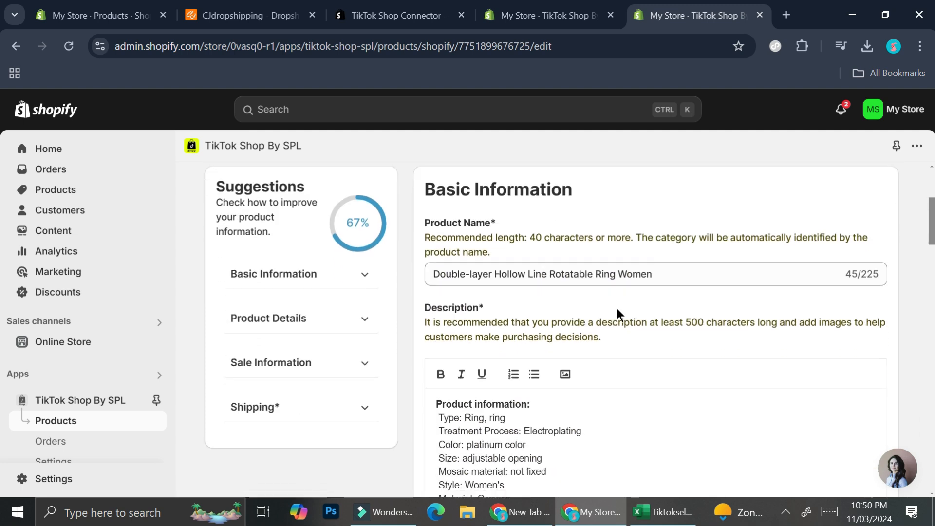
{"action": "scroll", "coordinate": [691, 321], "scroll_direction": "down", "scroll_amount": 7}
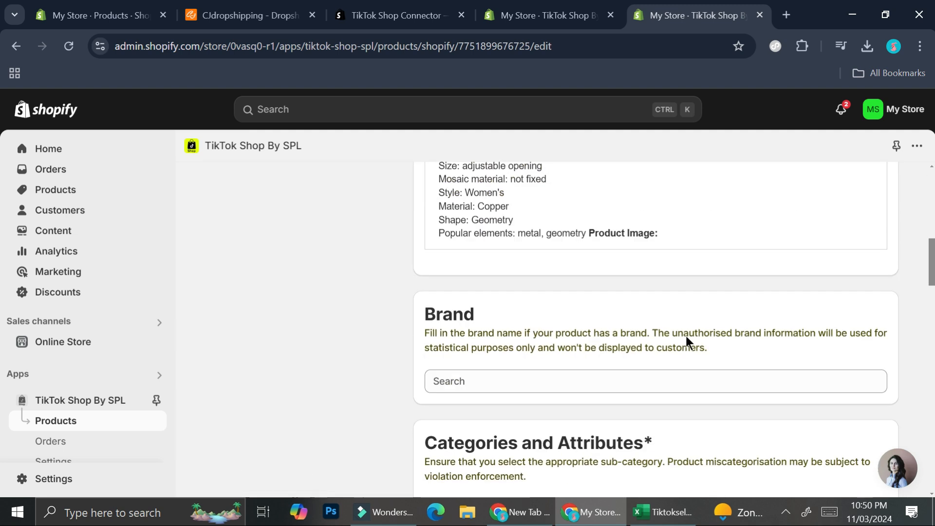
{"action": "scroll", "coordinate": [687, 342], "scroll_direction": "down", "scroll_amount": 3}
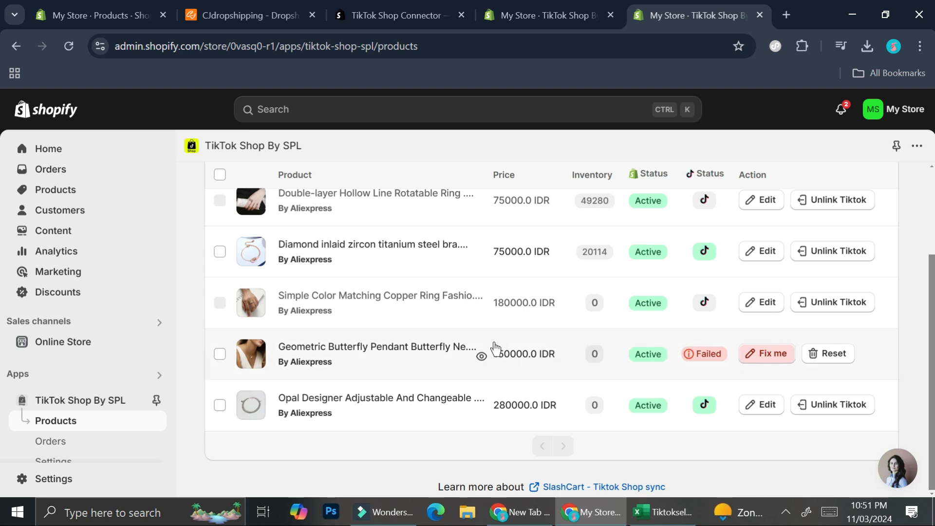
Step: Open the Geometric Butterfly Pendant necklace for fixing and set its shipping length to 10 cm
{"action": "left_click", "coordinate": [767, 357]}
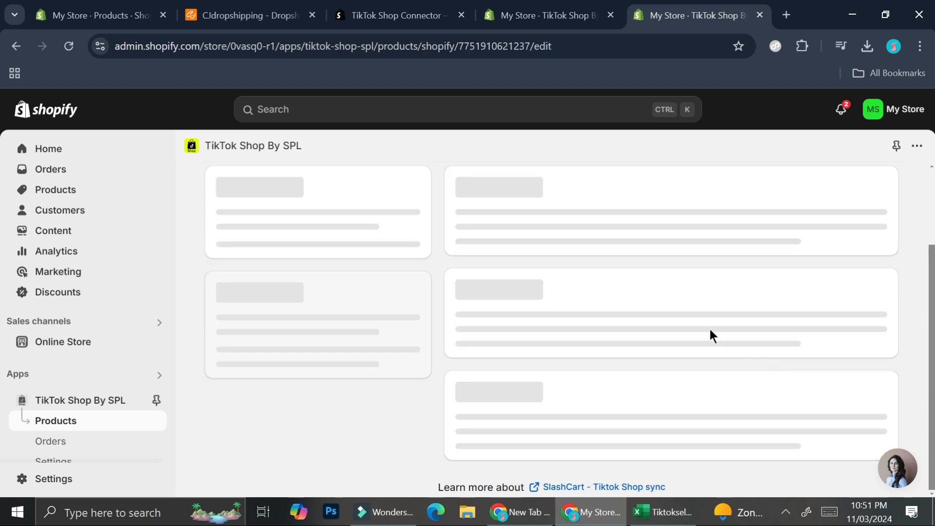
{"action": "double_click", "coordinate": [457, 315]}
{"action": "left_click_drag", "start_coordinate": [454, 312], "coordinate": [455, 311]}
{"action": "scroll", "coordinate": [455, 312], "scroll_direction": "up", "scroll_amount": 3}
{"action": "type", "text": "10"}
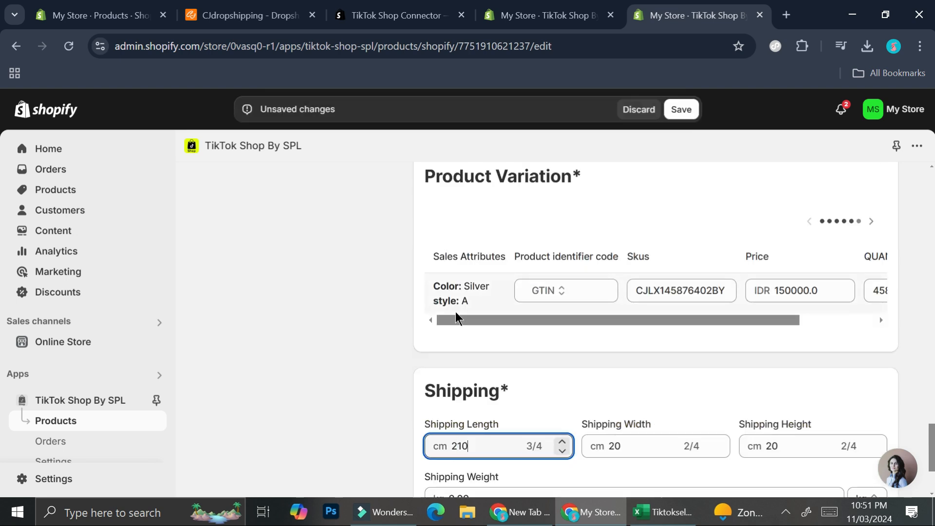
{"action": "key", "text": "BackSpace"}
{"action": "key", "text": "BackSpace"}
{"action": "key", "text": "BackSpace"}
{"action": "type", "text": "10"}
Step: Set the necklace's shipping width and shipping height to 10 cm each
{"action": "left_click_drag", "start_coordinate": [633, 446], "coordinate": [604, 446]}
{"action": "type", "text": "10"}
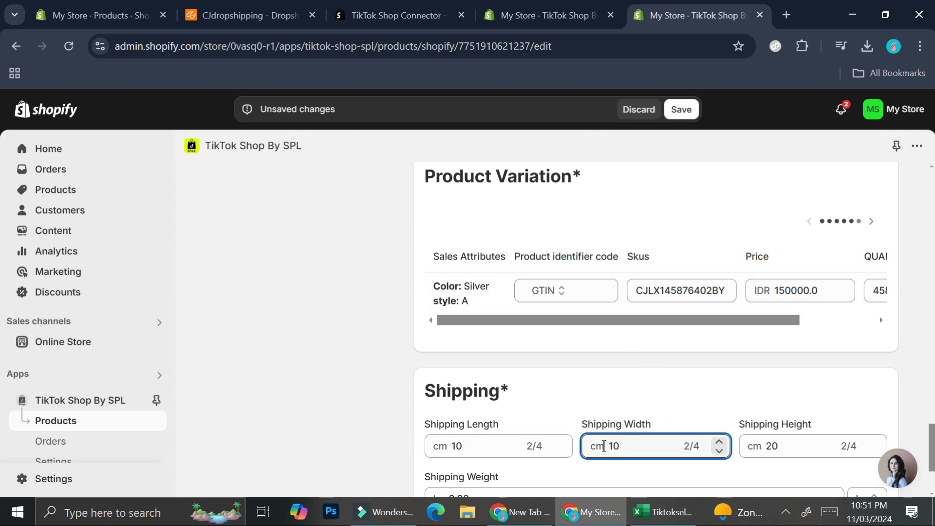
{"action": "left_click_drag", "start_coordinate": [789, 447], "coordinate": [767, 447]}
{"action": "type", "text": "10"}
Step: Set the necklace's shipping weight to 1.00 kg and save the product changes
{"action": "scroll", "coordinate": [765, 446], "scroll_direction": "down", "scroll_amount": 2}
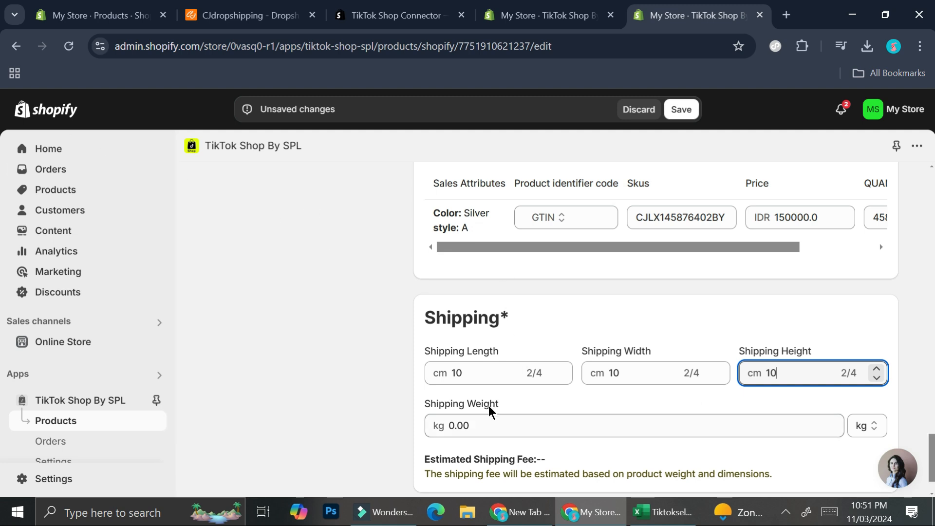
{"action": "left_click", "coordinate": [454, 426]}
{"action": "key", "text": "BackSpace"}
{"action": "type", "text": "1"}
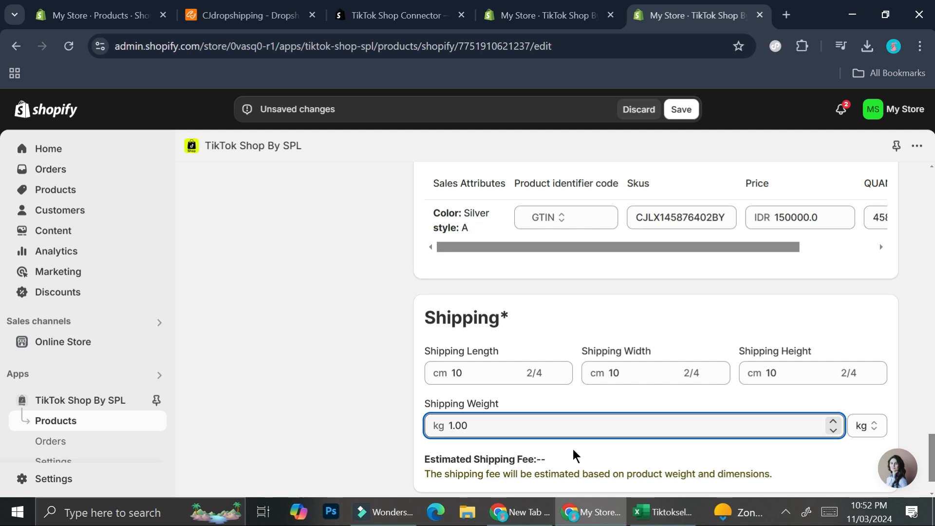
{"action": "left_click", "coordinate": [604, 398]}
{"action": "left_click", "coordinate": [682, 110]}
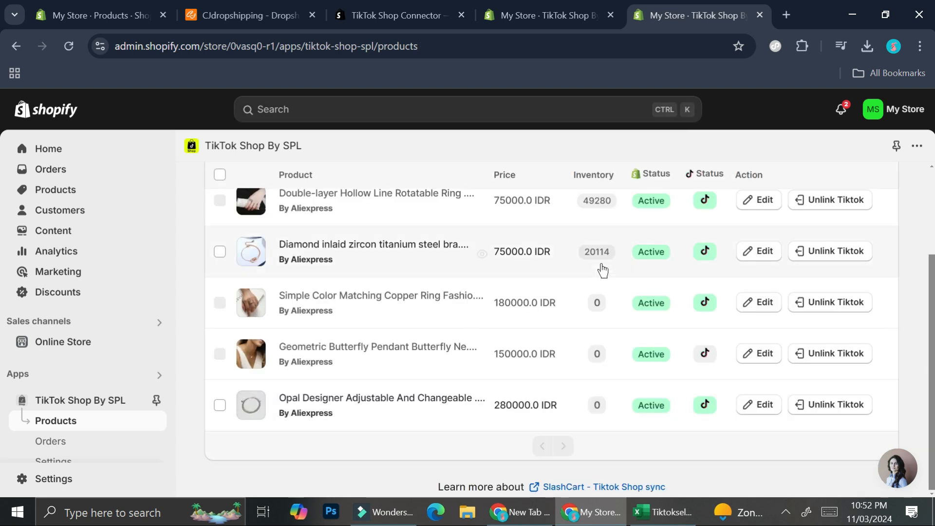
Step: Review the TikTok status of every product in the Shopify Products list
{"action": "scroll", "coordinate": [600, 271], "scroll_direction": "up", "scroll_amount": 2}
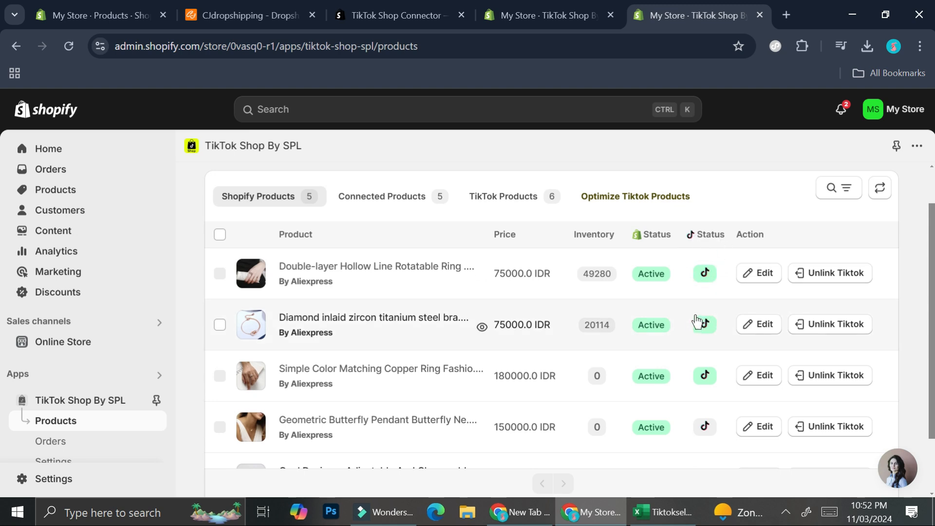
{"action": "scroll", "coordinate": [694, 323], "scroll_direction": "down", "scroll_amount": 2}
{"action": "scroll", "coordinate": [695, 326], "scroll_direction": "down", "scroll_amount": 2}
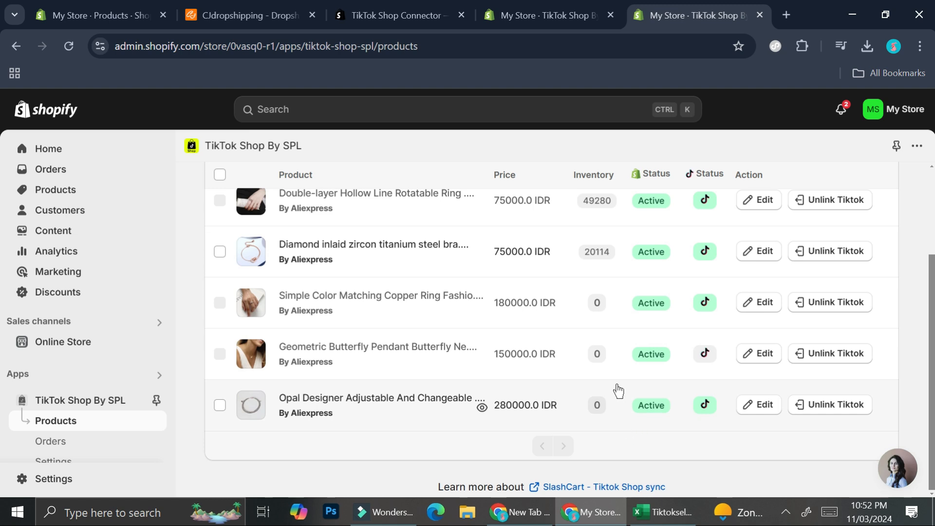
{"action": "scroll", "coordinate": [673, 274], "scroll_direction": "up", "scroll_amount": 2}
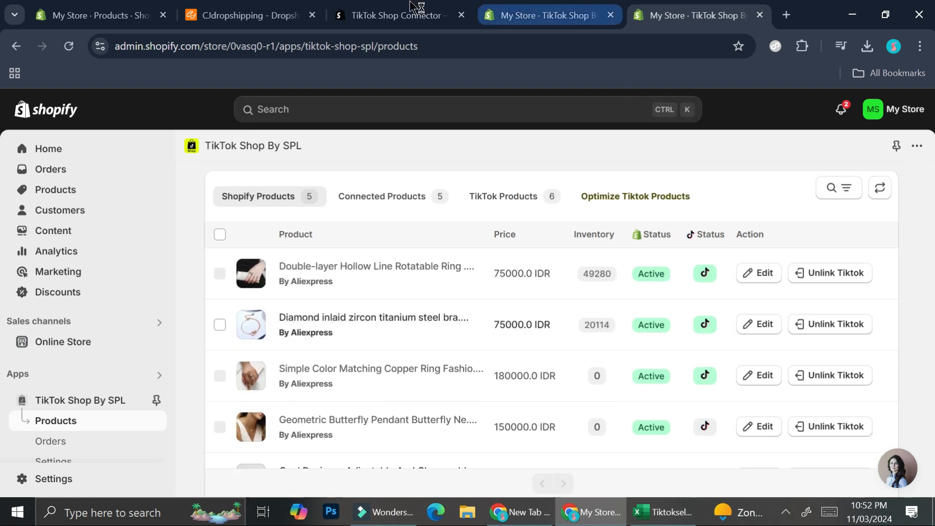
Step: Switch to Manage Products in TikTok Shop Seller Center and examine the synced products' listings, quantities, prices and statuses
{"action": "left_click", "coordinate": [386, 7]}
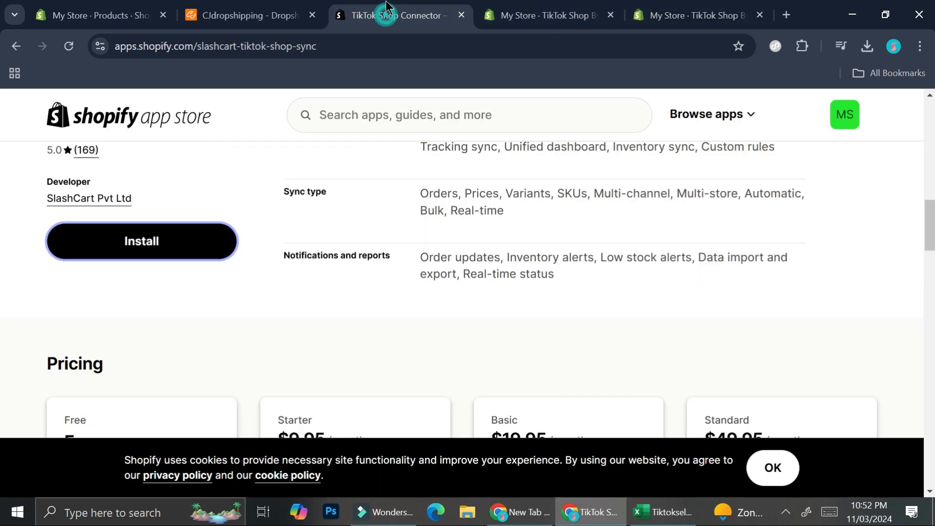
{"action": "left_click", "coordinate": [109, 15]}
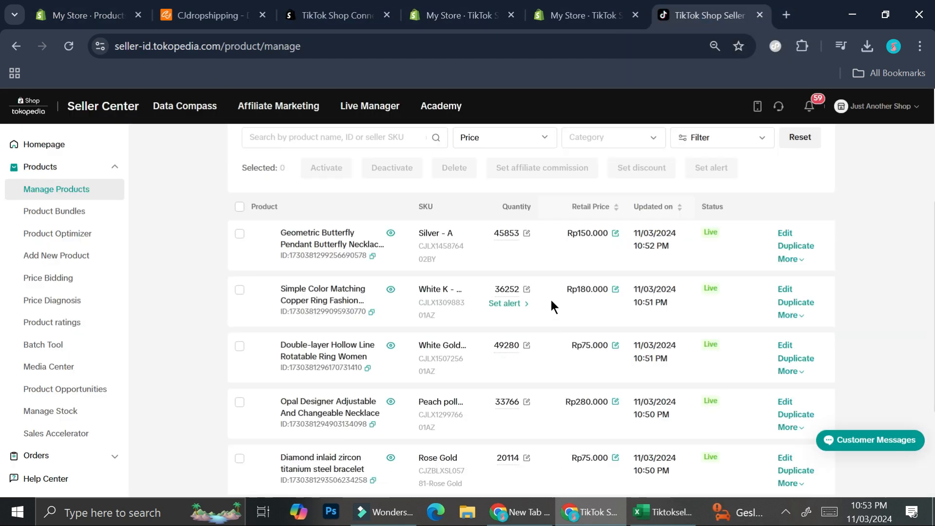
{"action": "scroll", "coordinate": [279, 242], "scroll_direction": "down", "scroll_amount": 3}
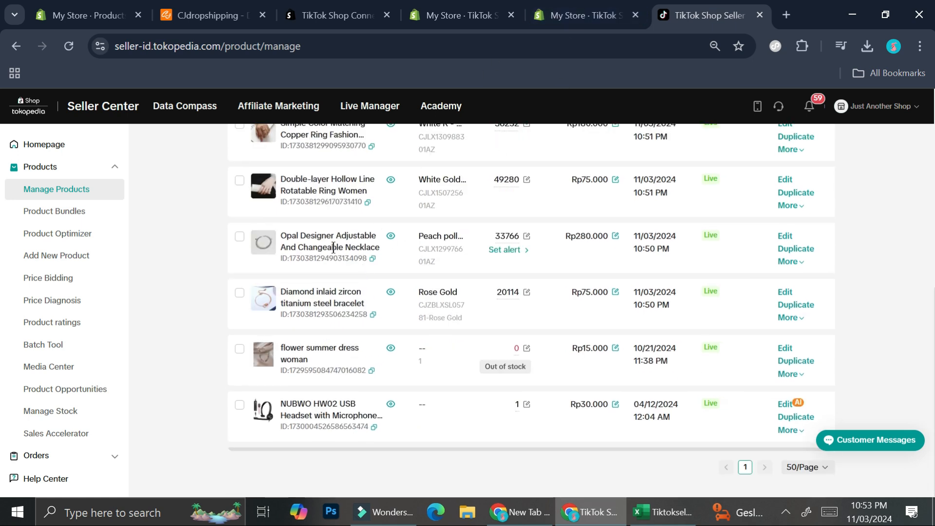
{"action": "scroll", "coordinate": [328, 248], "scroll_direction": "up", "scroll_amount": 4}
{"action": "scroll", "coordinate": [327, 248], "scroll_direction": "down", "scroll_amount": 3}
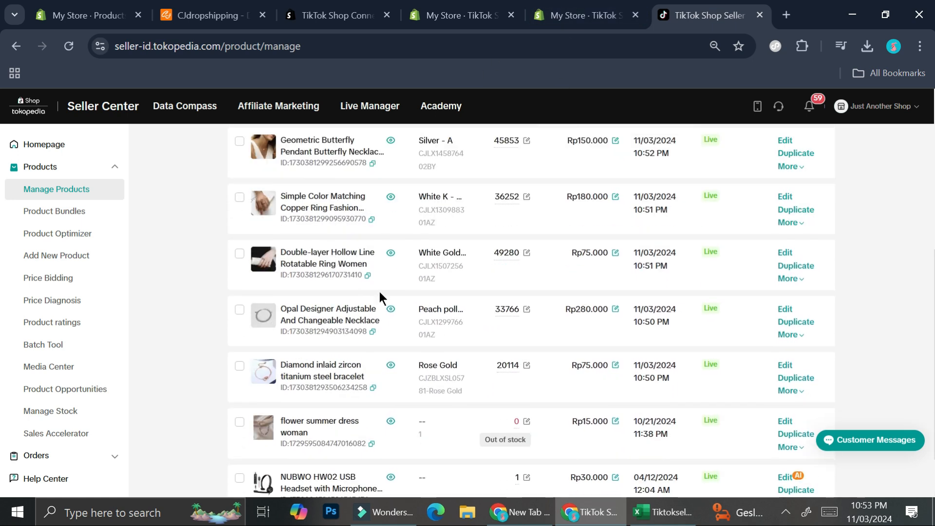
{"action": "scroll", "coordinate": [381, 302], "scroll_direction": "down", "scroll_amount": 2}
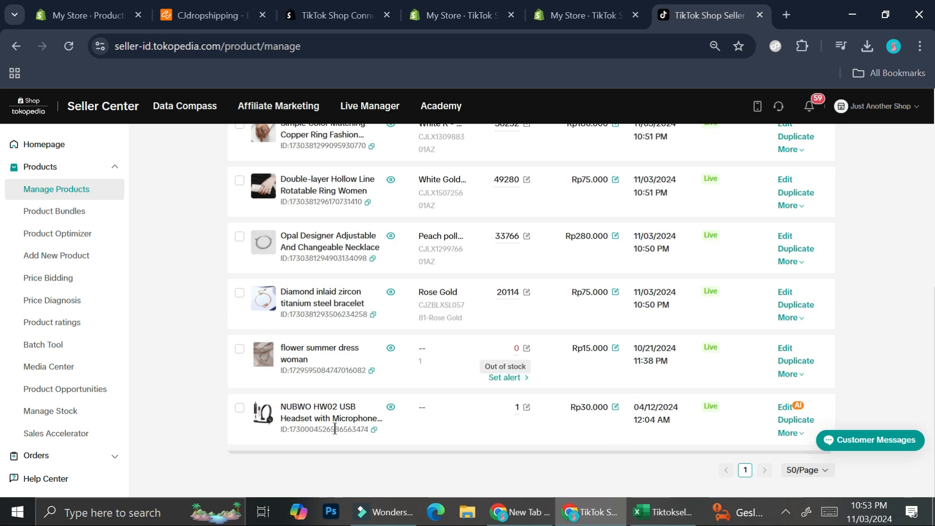
{"action": "scroll", "coordinate": [585, 342], "scroll_direction": "up", "scroll_amount": 3}
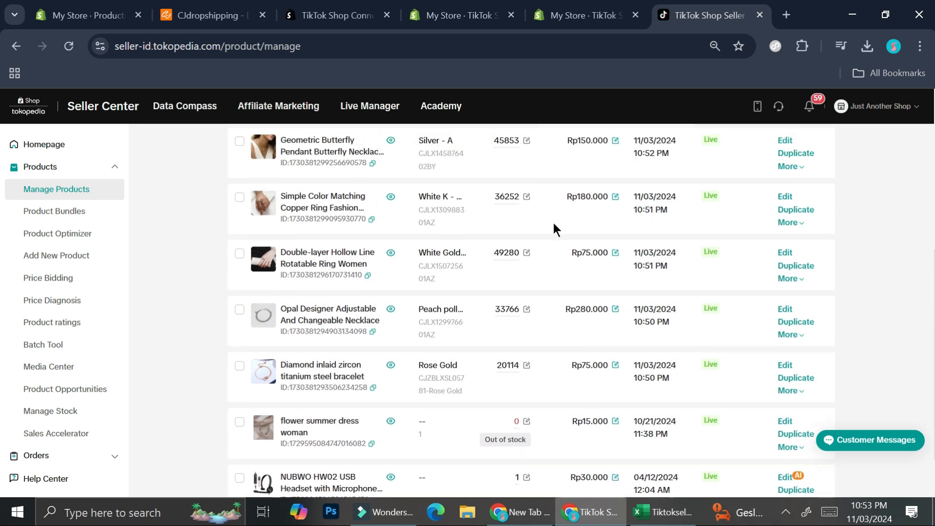
{"action": "scroll", "coordinate": [596, 263], "scroll_direction": "down", "scroll_amount": 3}
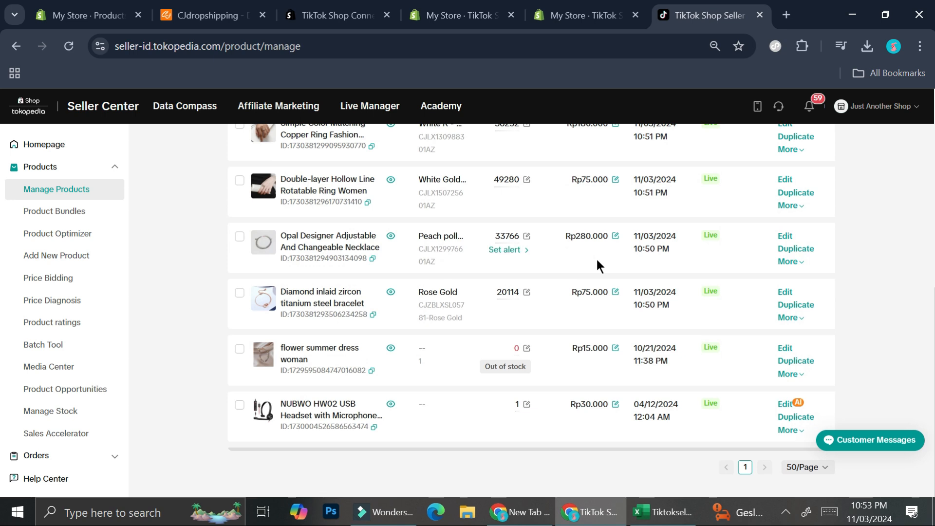
Step: Compare the Seller Center product list with the Excel batch-upload template, then view the TikTok Shop By SPL store region options in Shopify
{"action": "scroll", "coordinate": [511, 237], "scroll_direction": "up", "scroll_amount": 3}
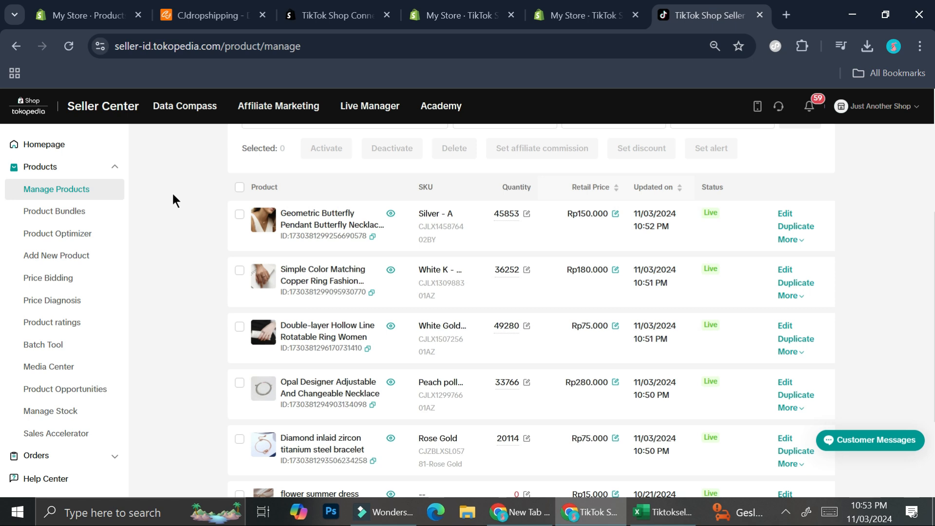
{"action": "left_click", "coordinate": [662, 512]}
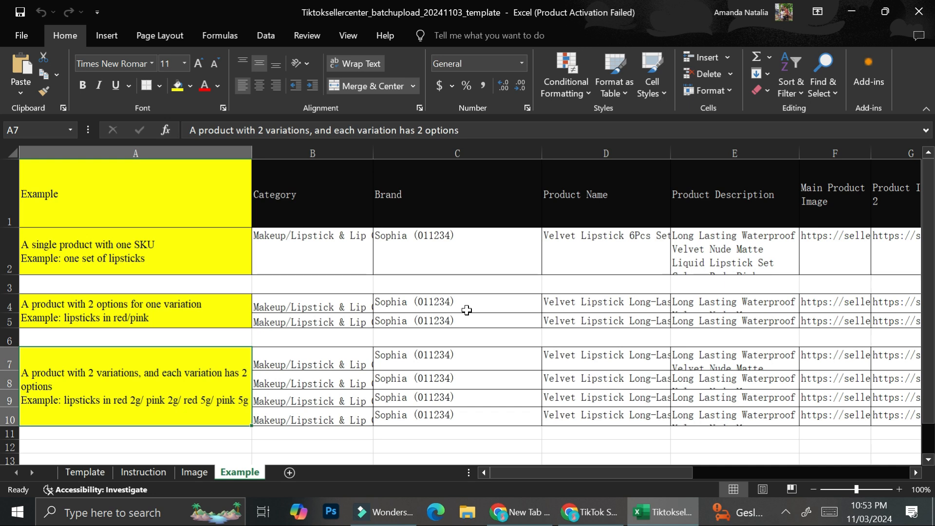
{"action": "left_click", "coordinate": [615, 523]}
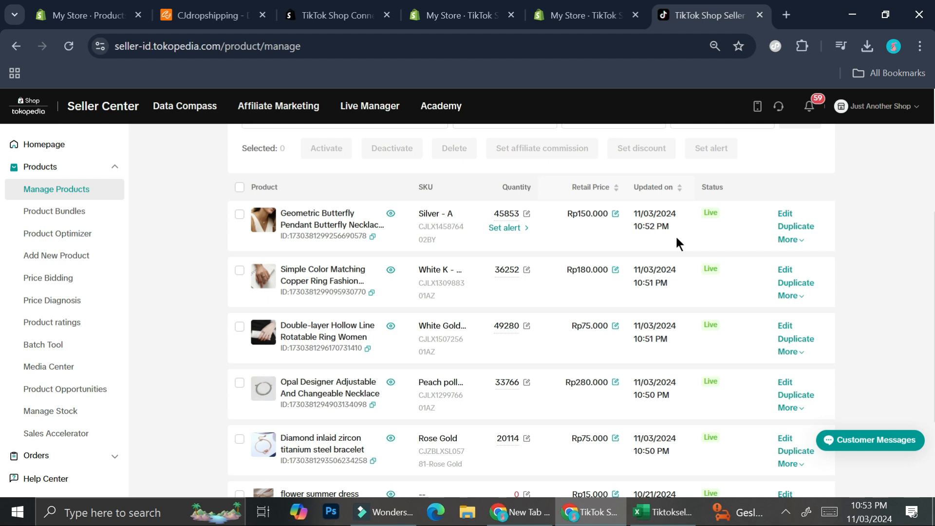
{"action": "left_click", "coordinate": [415, 7]}
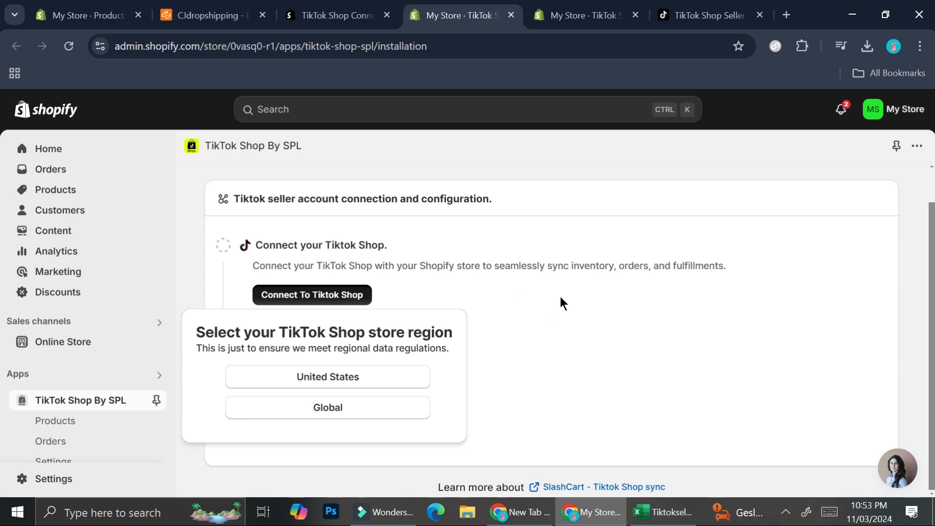
Step: Open AutoDS in a new browser tab and start adding a TikTok store to view the selectable shop types
{"action": "left_click", "coordinate": [786, 15]}
{"action": "type", "text": "au"}
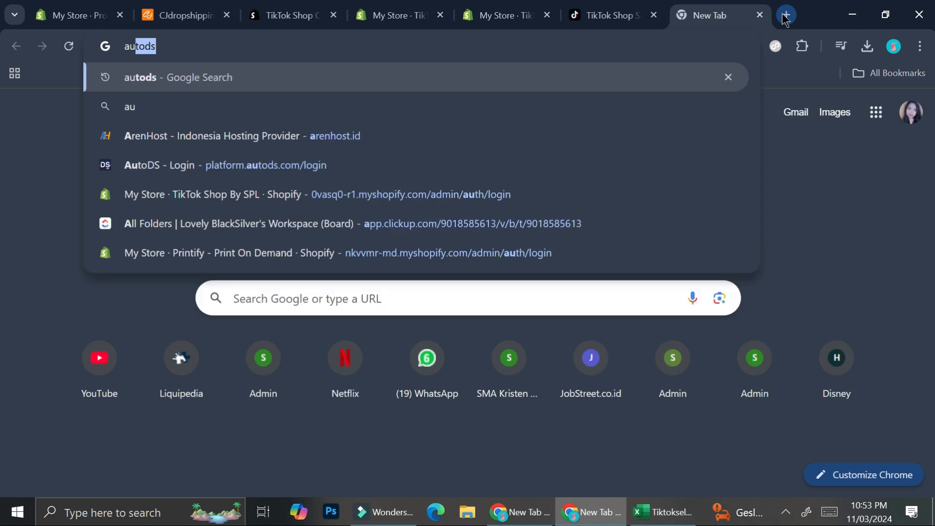
{"action": "key", "text": "Return"}
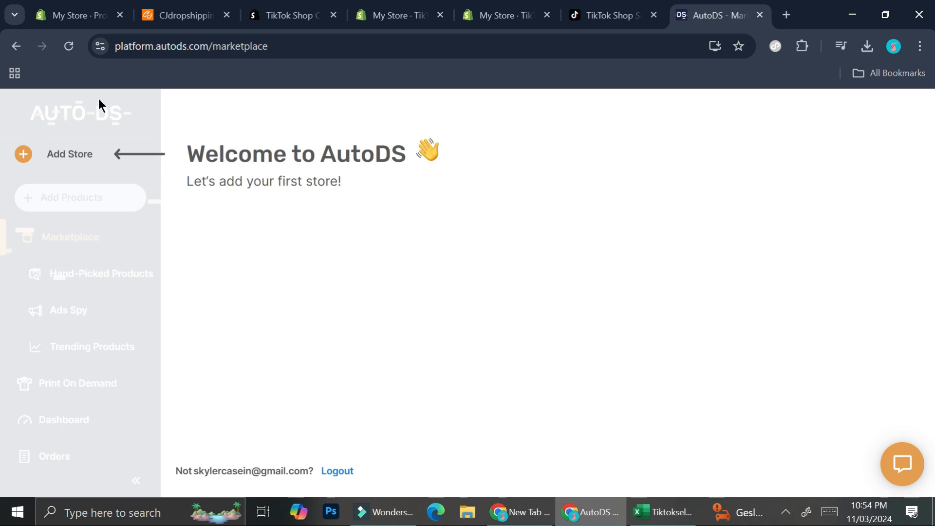
{"action": "left_click", "coordinate": [61, 151]}
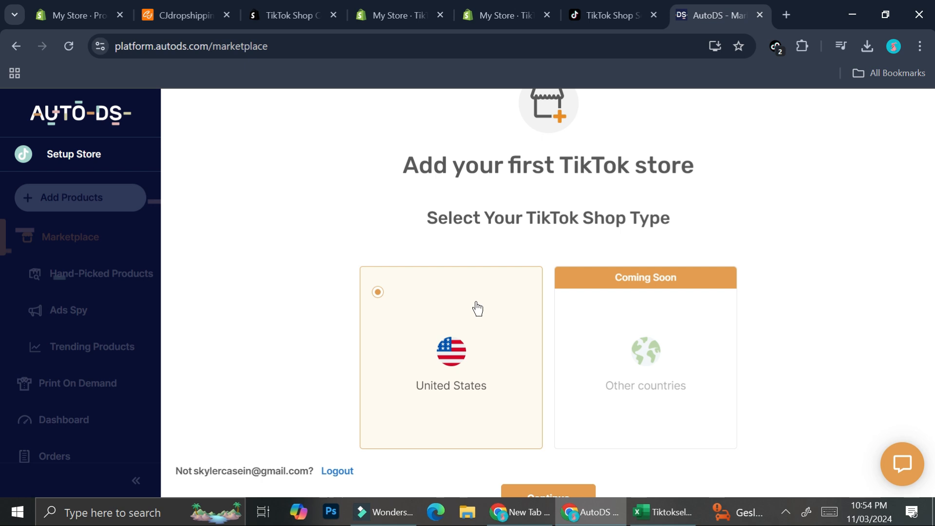
Step: Return to TikTok Shop By SPL in Shopify and examine the prices and features of its subscription plans
{"action": "left_click", "coordinate": [506, 16]}
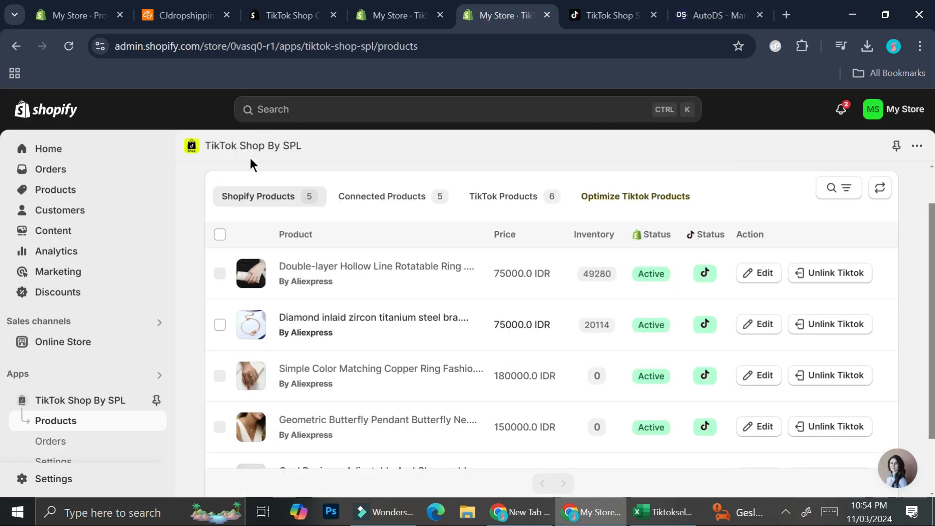
{"action": "left_click", "coordinate": [399, 15]}
{"action": "left_click", "coordinate": [279, 148]}
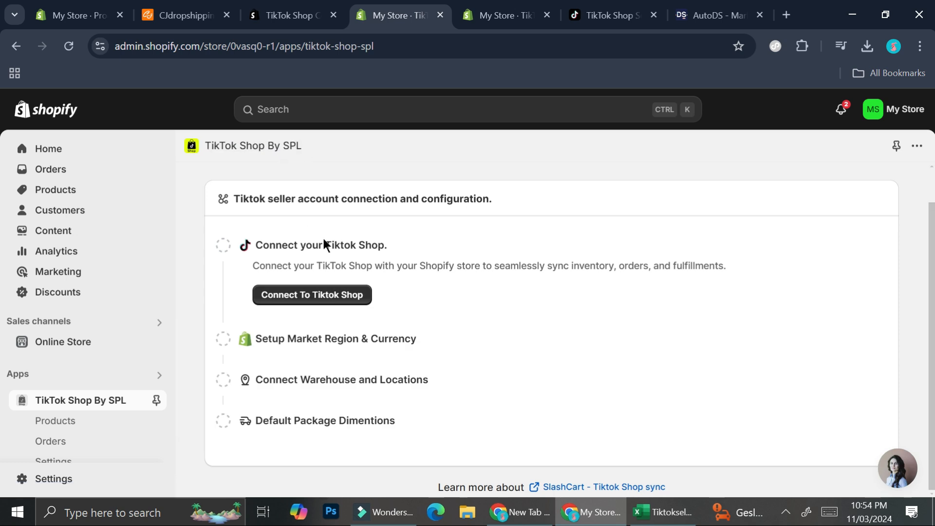
{"action": "scroll", "coordinate": [76, 414], "scroll_direction": "down", "scroll_amount": 2}
{"action": "left_click", "coordinate": [77, 415]}
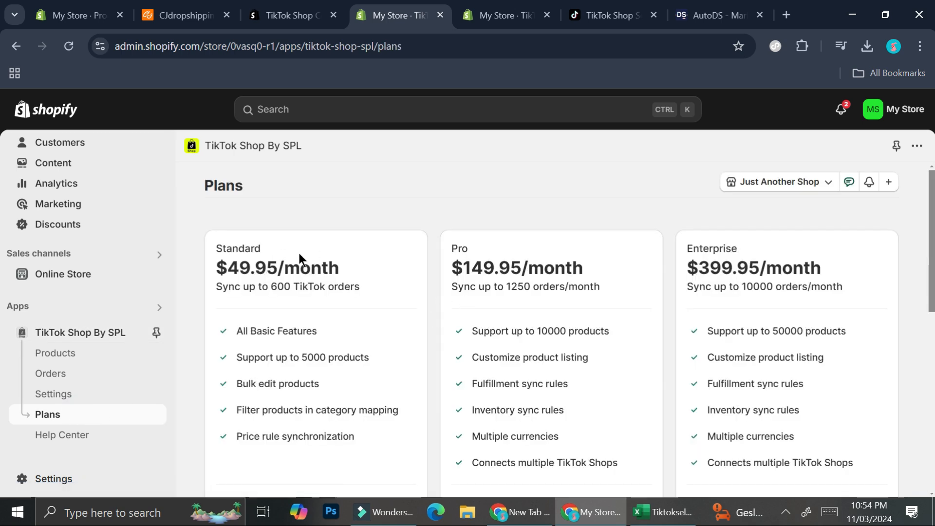
{"action": "scroll", "coordinate": [637, 250], "scroll_direction": "down", "scroll_amount": 4}
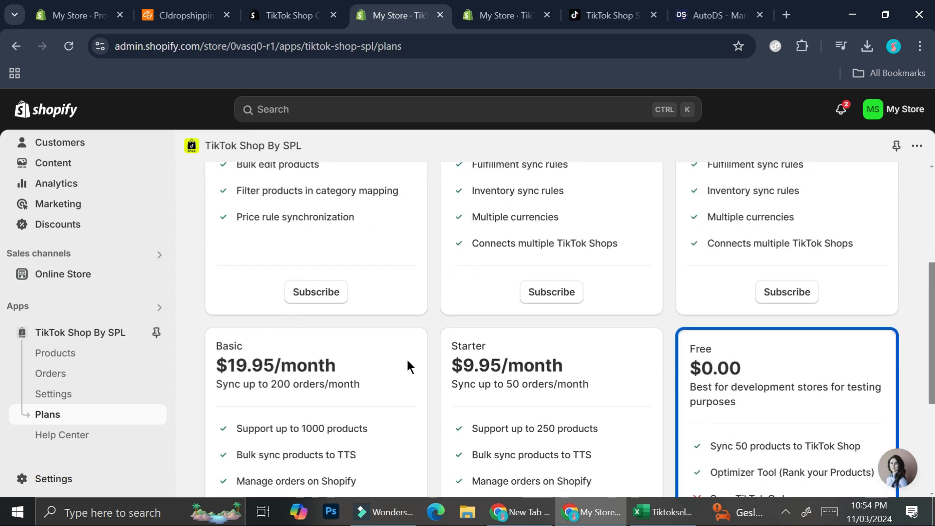
{"action": "scroll", "coordinate": [574, 338], "scroll_direction": "up", "scroll_amount": 5}
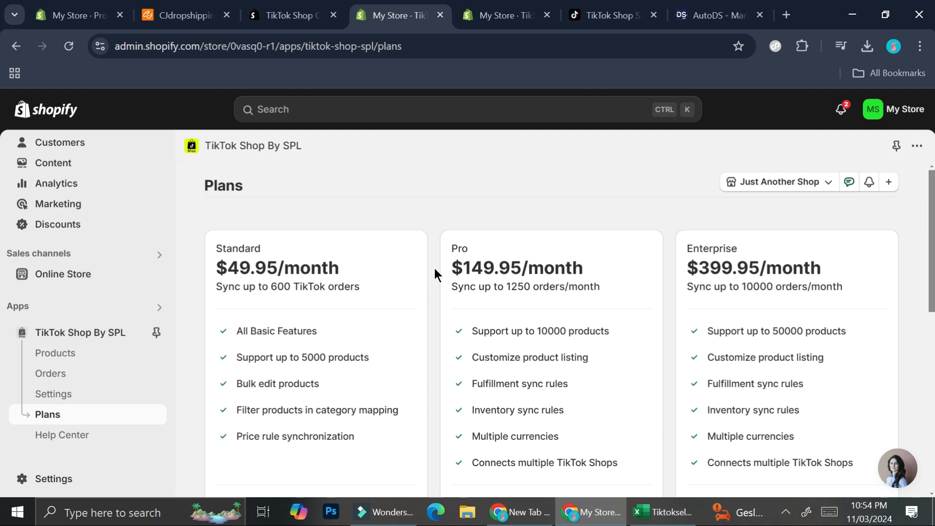
Step: Review the synced products in Seller Center's Manage Products against the Example sheet of the Excel batch-upload template
{"action": "left_click", "coordinate": [609, 16]}
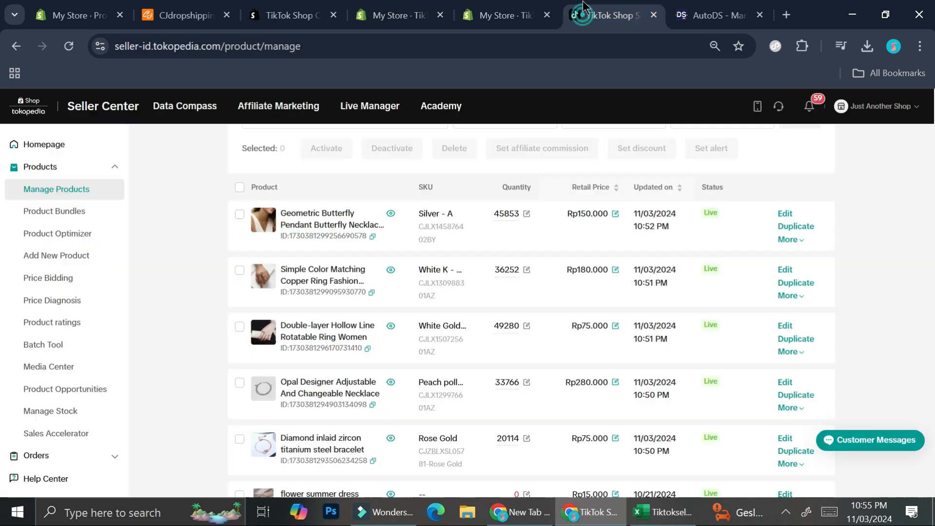
{"action": "scroll", "coordinate": [528, 283], "scroll_direction": "down", "scroll_amount": 1}
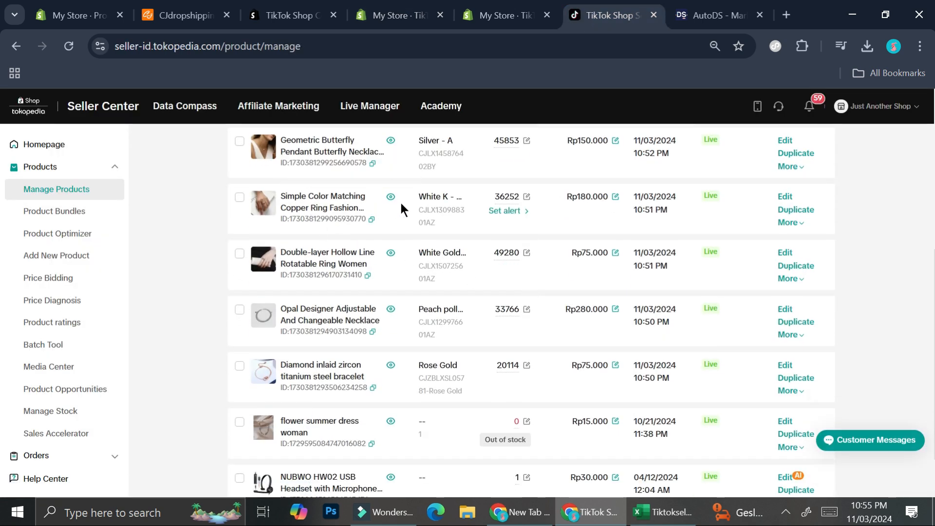
{"action": "scroll", "coordinate": [570, 214], "scroll_direction": "up", "scroll_amount": 1}
{"action": "scroll", "coordinate": [706, 248], "scroll_direction": "down", "scroll_amount": 1}
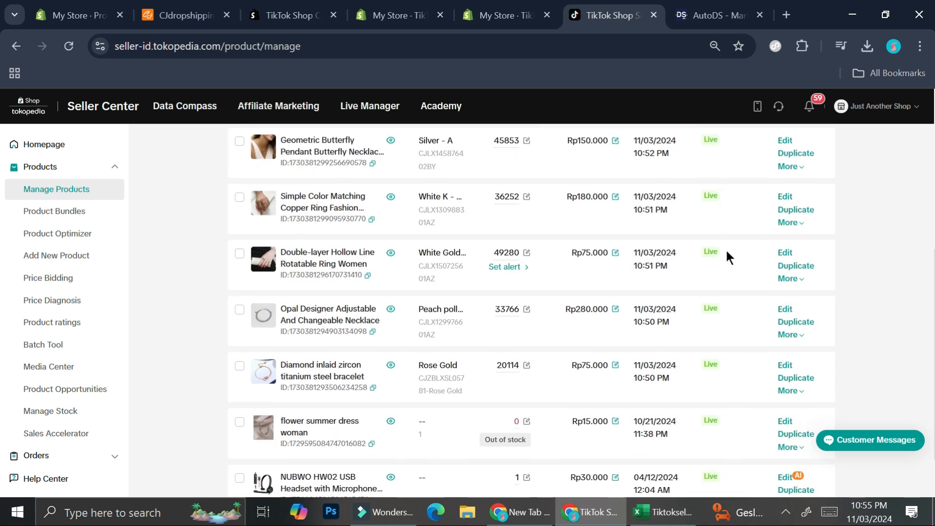
{"action": "left_click", "coordinate": [664, 512]}
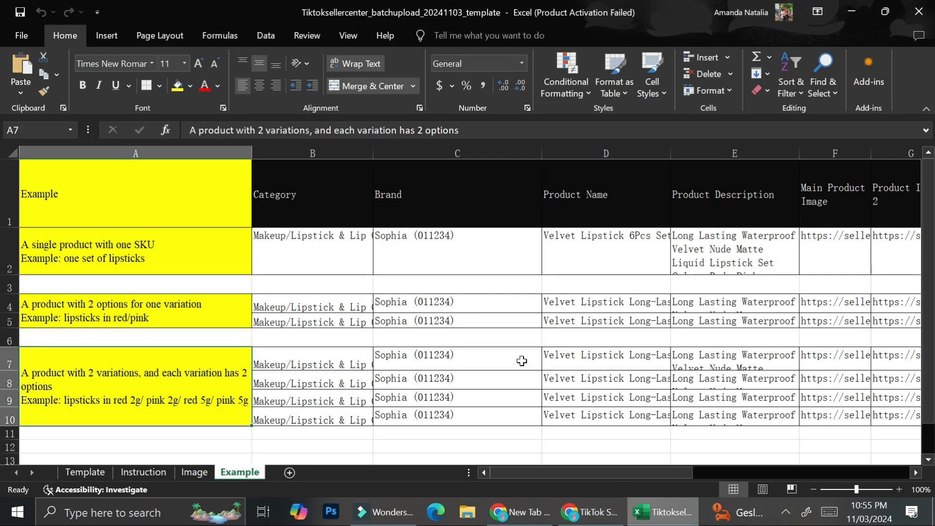
{"action": "scroll", "coordinate": [422, 313], "scroll_direction": "up", "scroll_amount": 1}
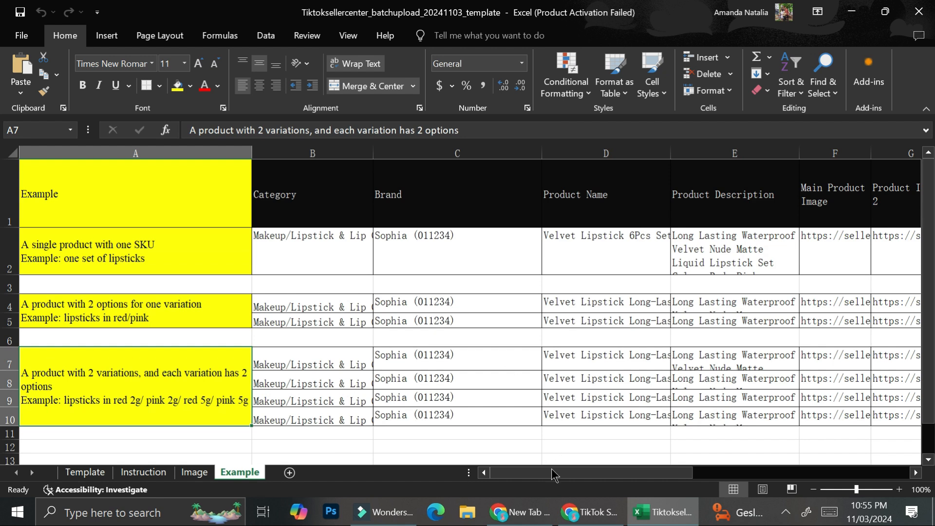
{"action": "left_click", "coordinate": [591, 514]}
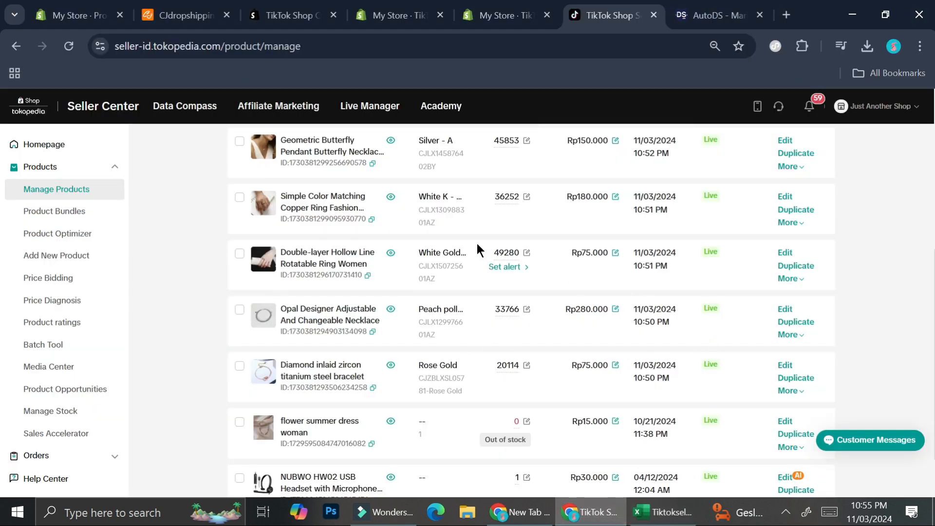
{"action": "scroll", "coordinate": [477, 245], "scroll_direction": "up", "scroll_amount": 1}
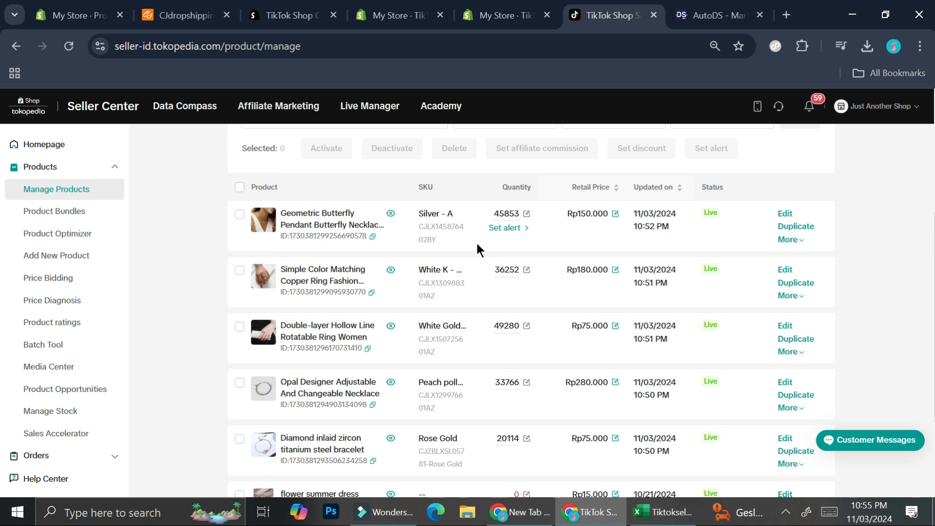